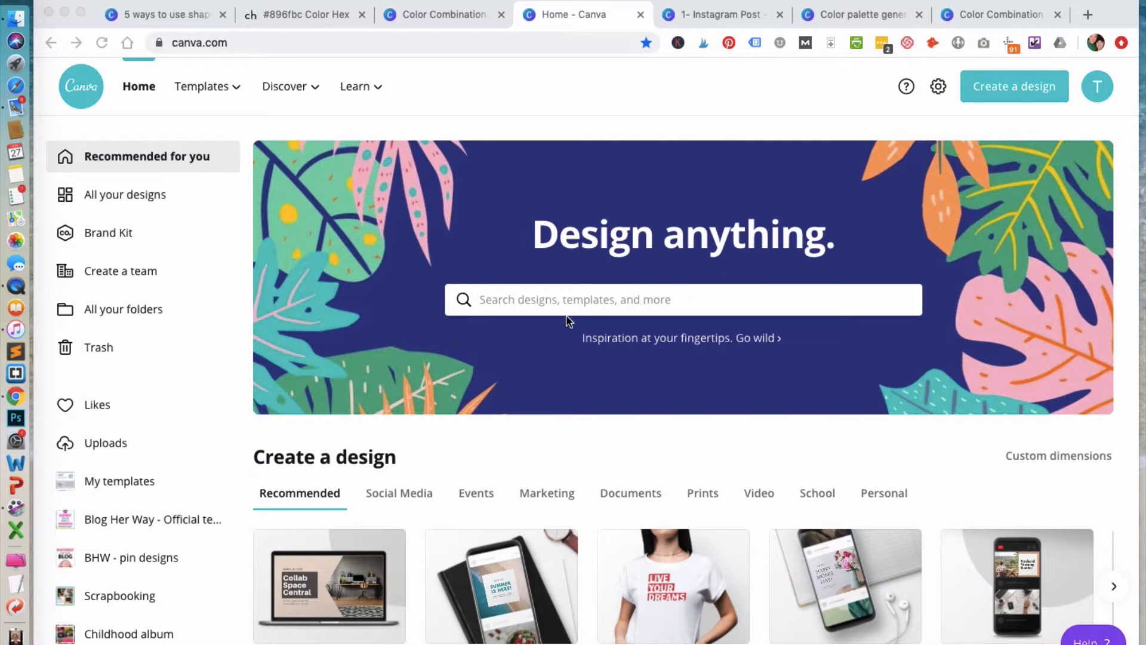
pyautogui.click(561, 299)
pyautogui.write('in')
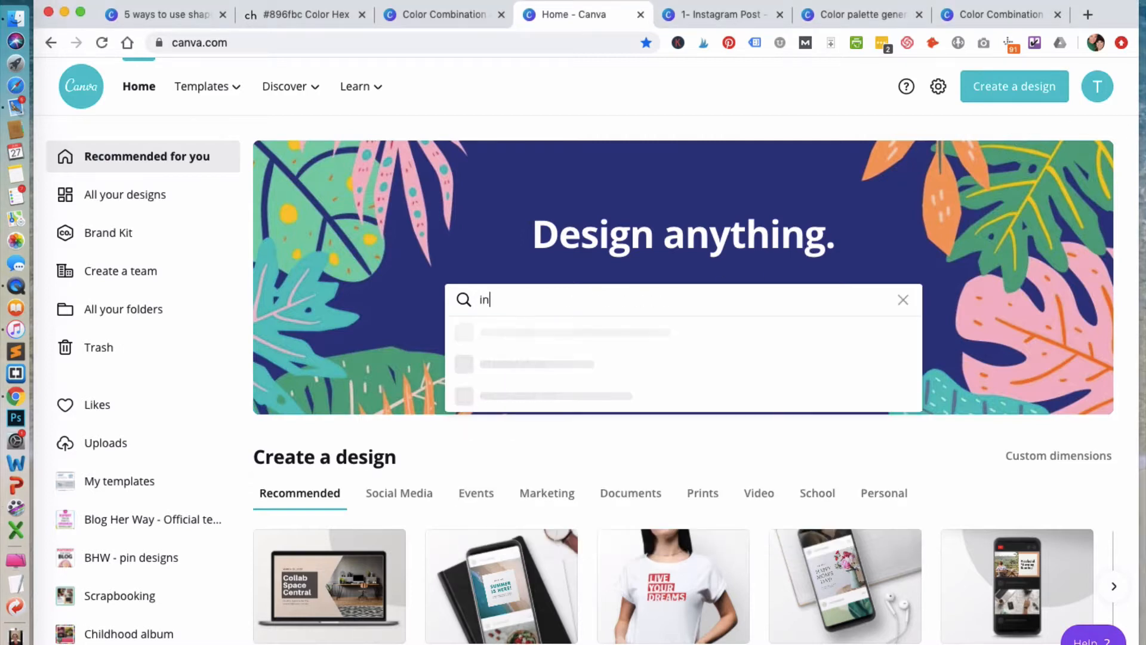
pyautogui.write('stagram')
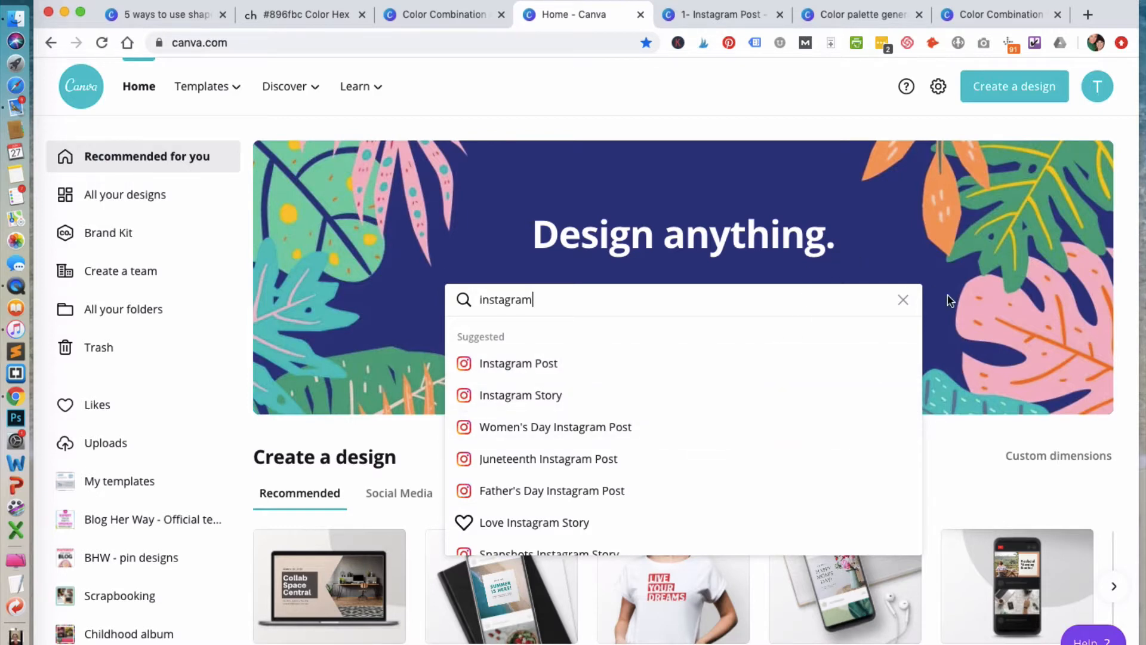
pyautogui.click(905, 301)
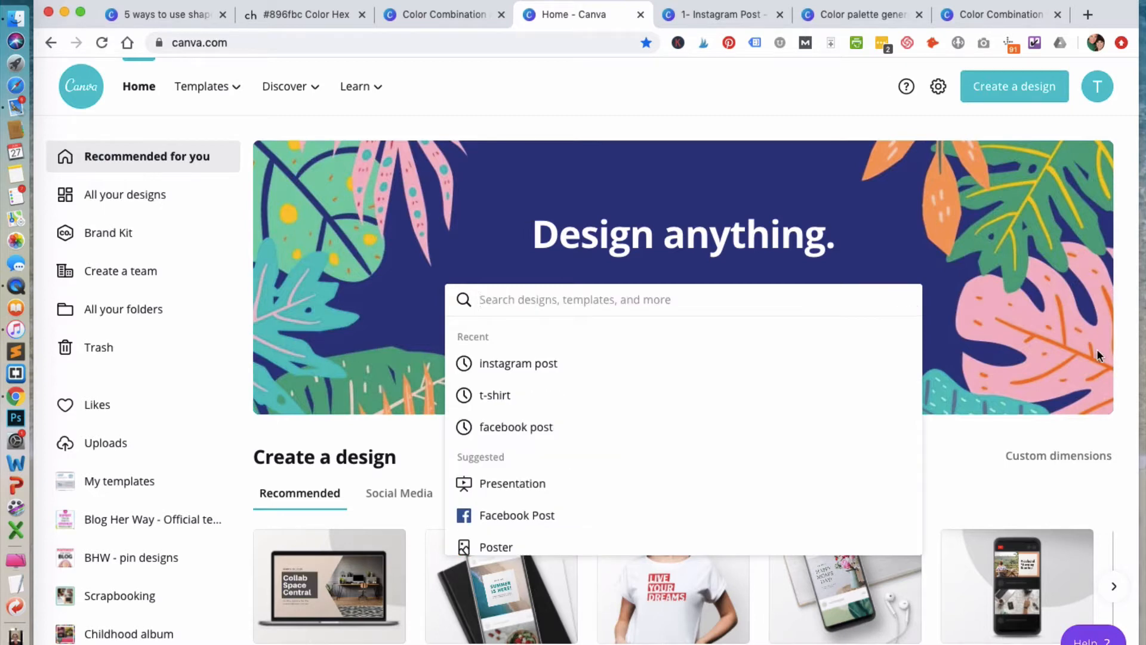
pyautogui.click(1126, 328)
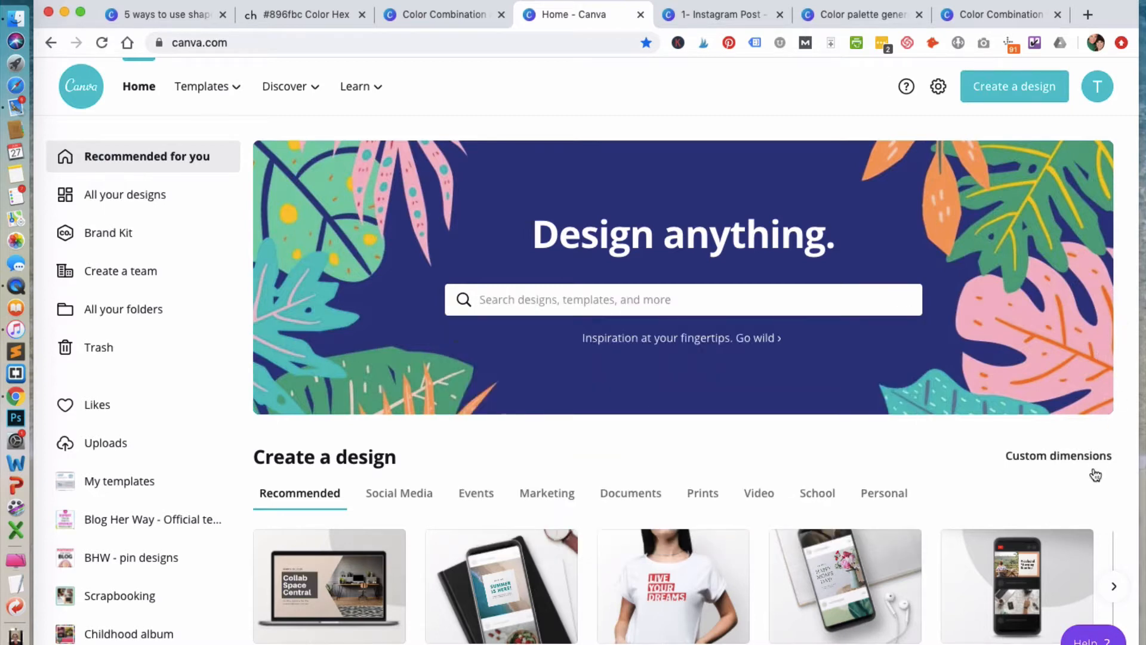
# - Look through the Social Media design types and the custom dimensions option for a new design
pyautogui.scroll(-3, 1094, 466)
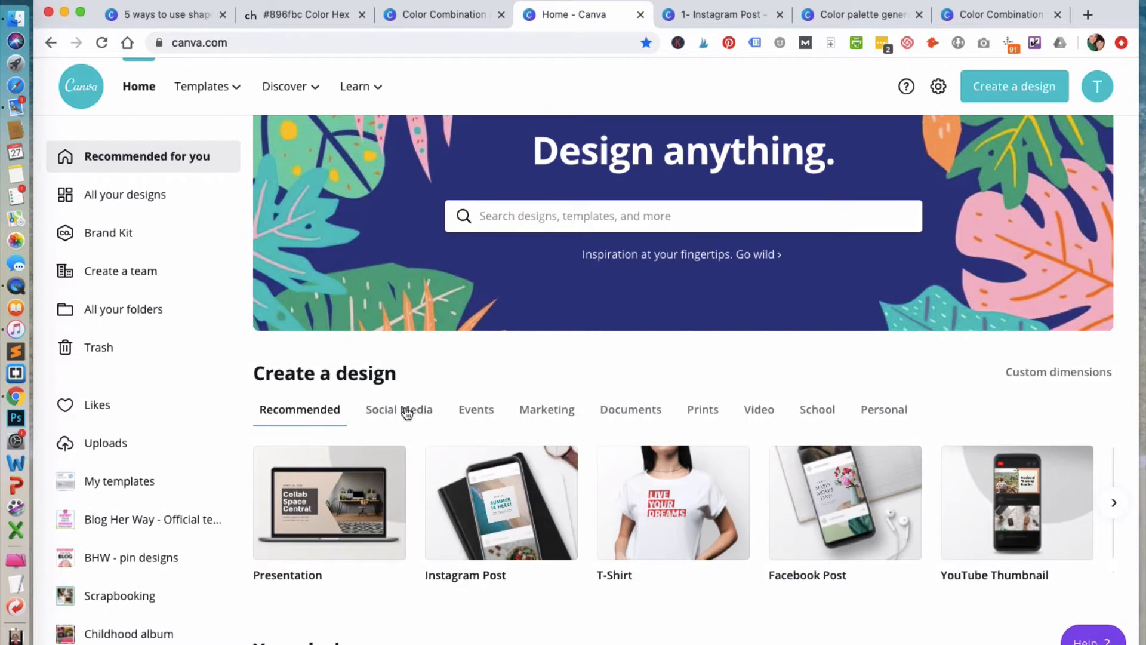
pyautogui.click(406, 412)
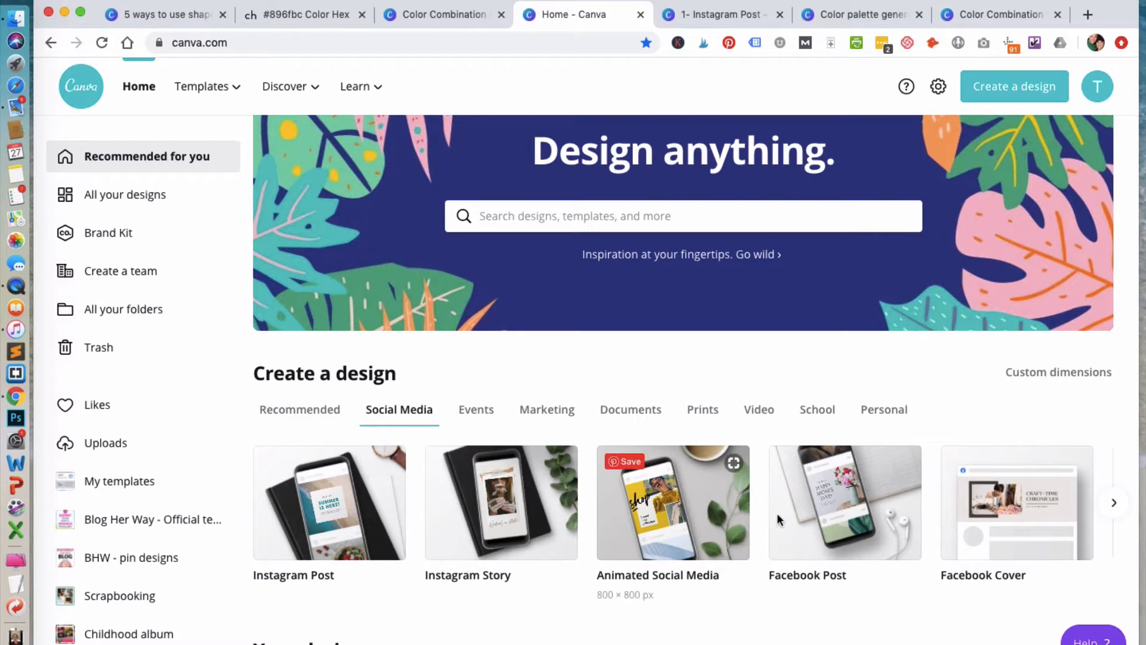
pyautogui.scroll(1, 1097, 389)
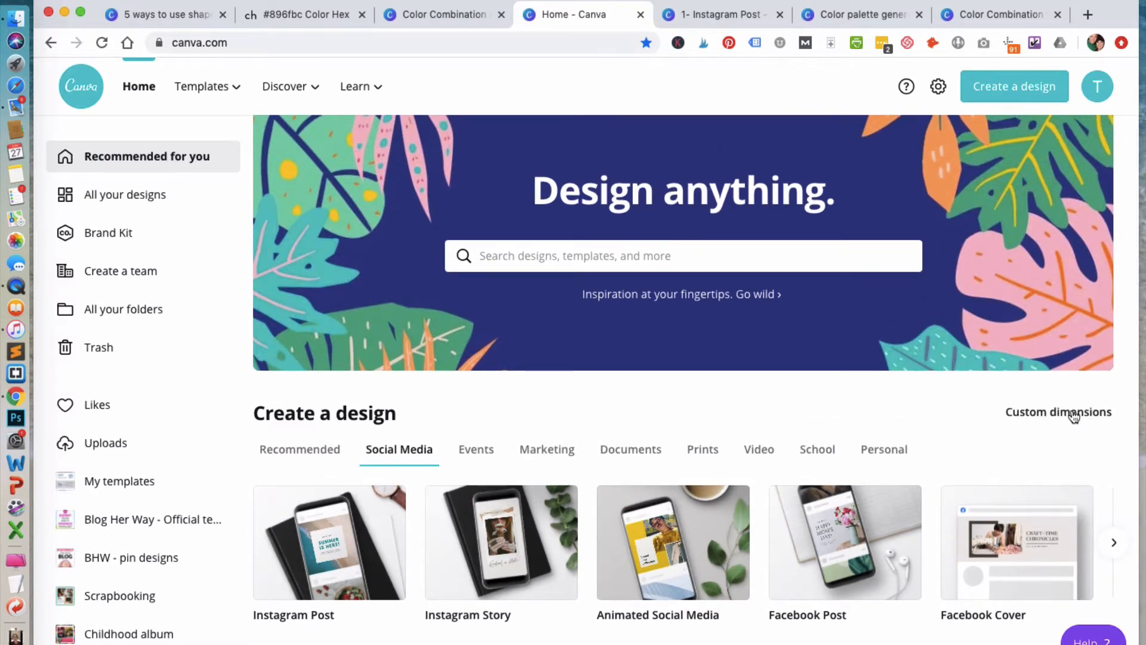
pyautogui.click(1075, 416)
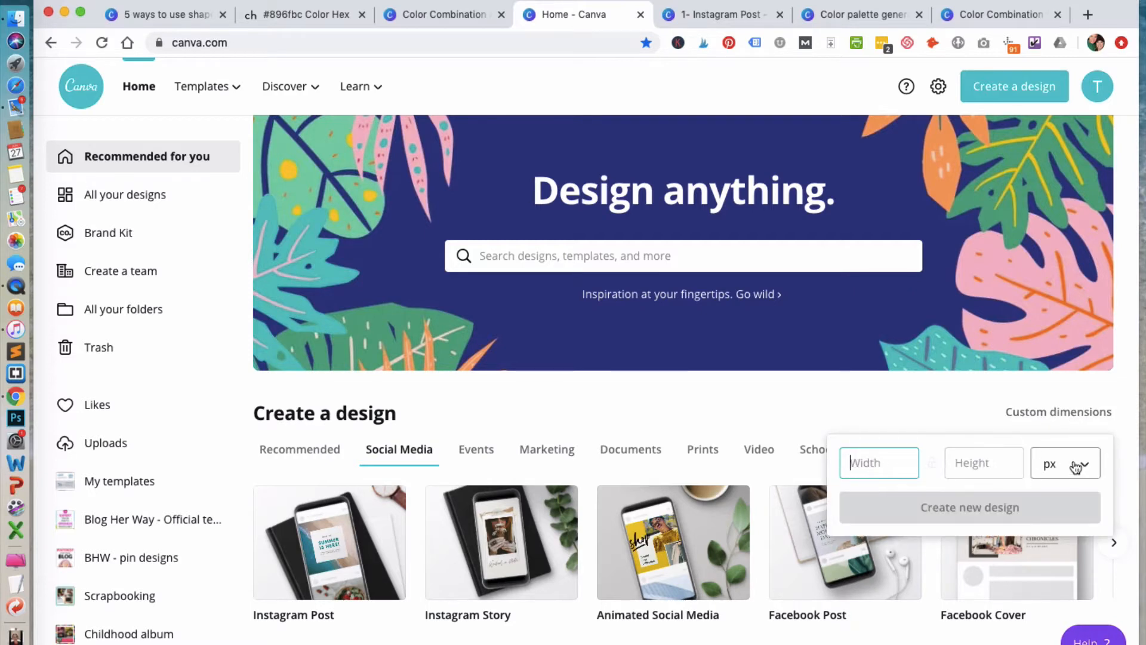
pyautogui.click(1128, 439)
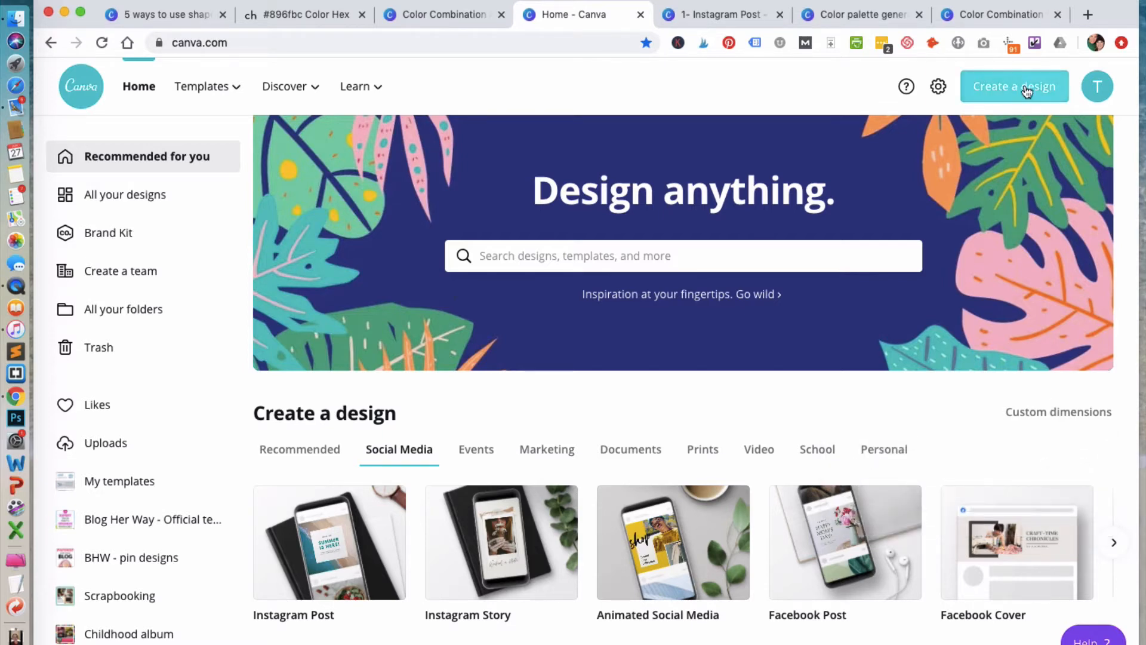
# - Create a blank 1080 × 1080 px Instagram Post design and briefly view the existing "1- Instagram Post" design for comparison
pyautogui.click(1042, 94)
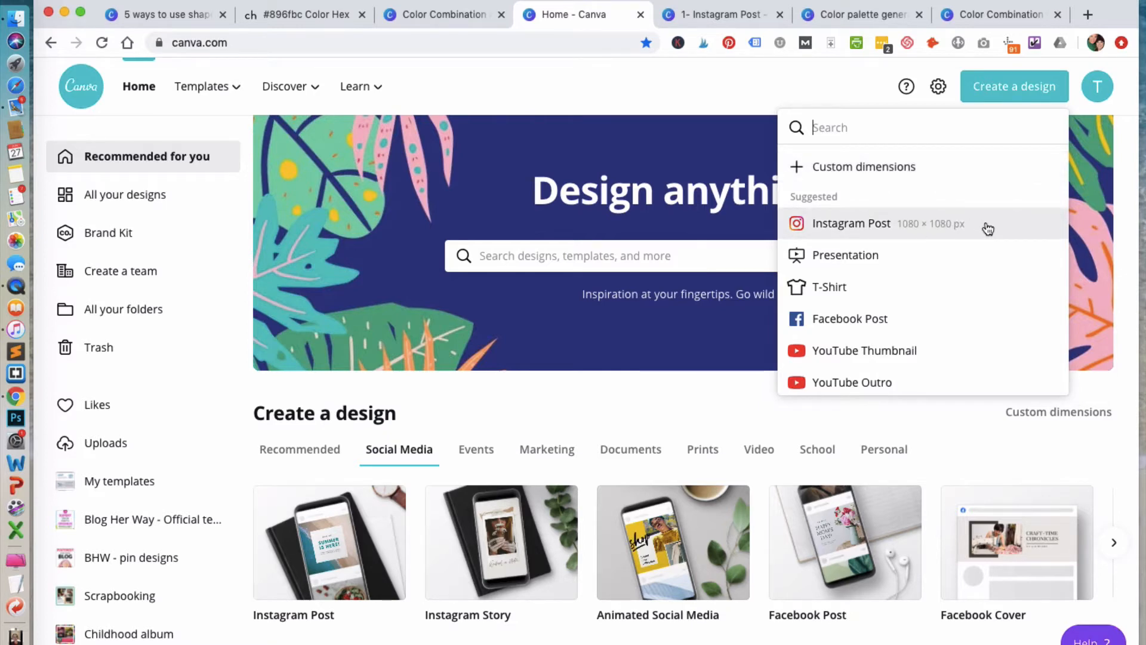
pyautogui.click(865, 227)
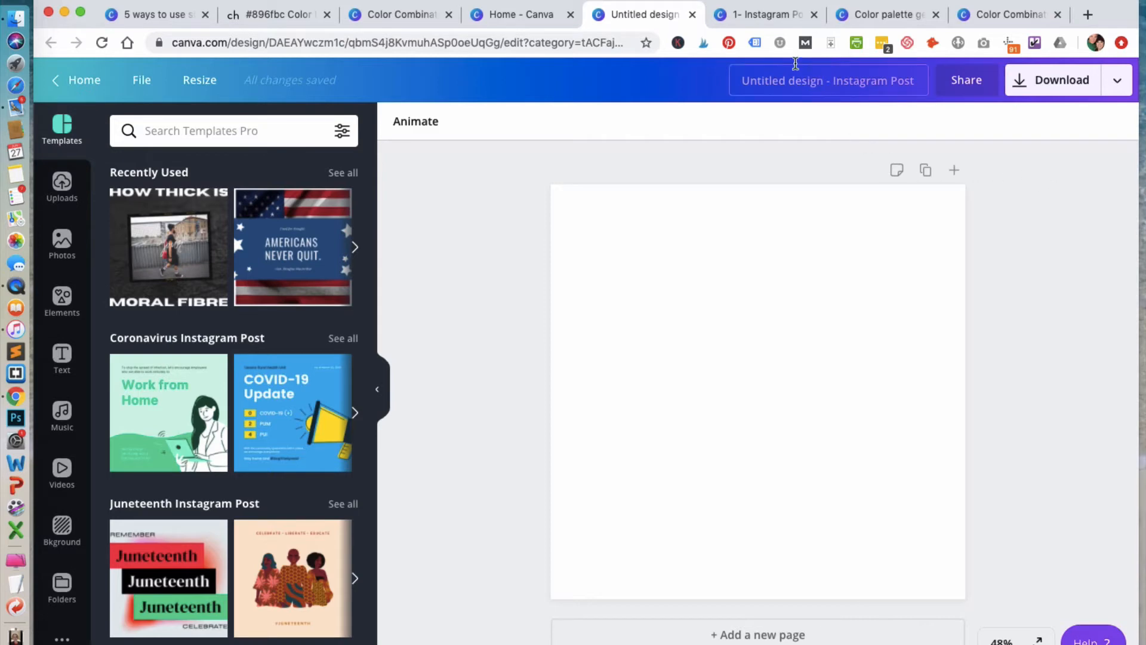
pyautogui.click(779, 17)
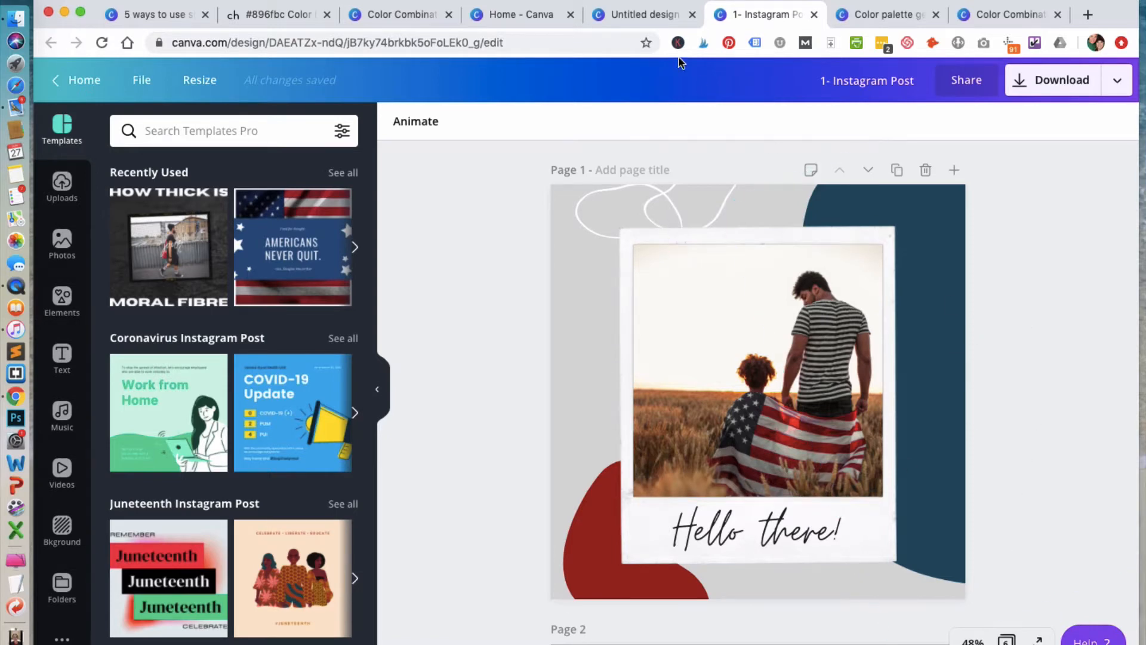
pyautogui.click(656, 22)
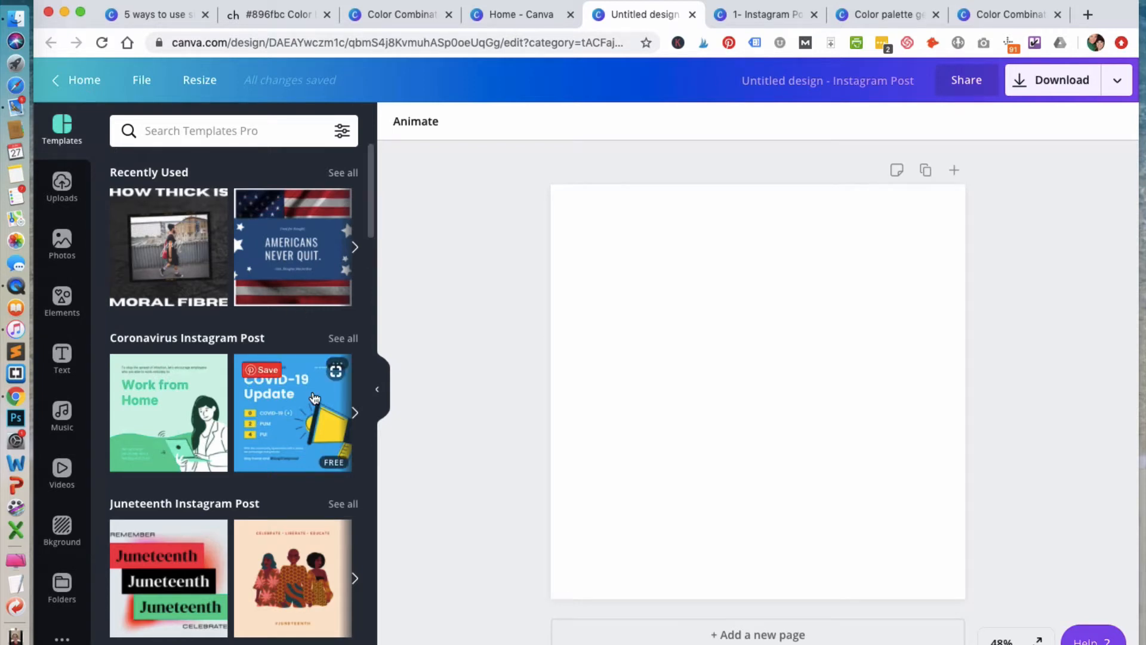
# - Apply the Pink and Peach Freeform Art template from the Summer Instagram Post group to the blank page and check its template details
pyautogui.scroll(-1, 315, 398)
pyautogui.scroll(1, 315, 398)
pyautogui.scroll(-1, 273, 405)
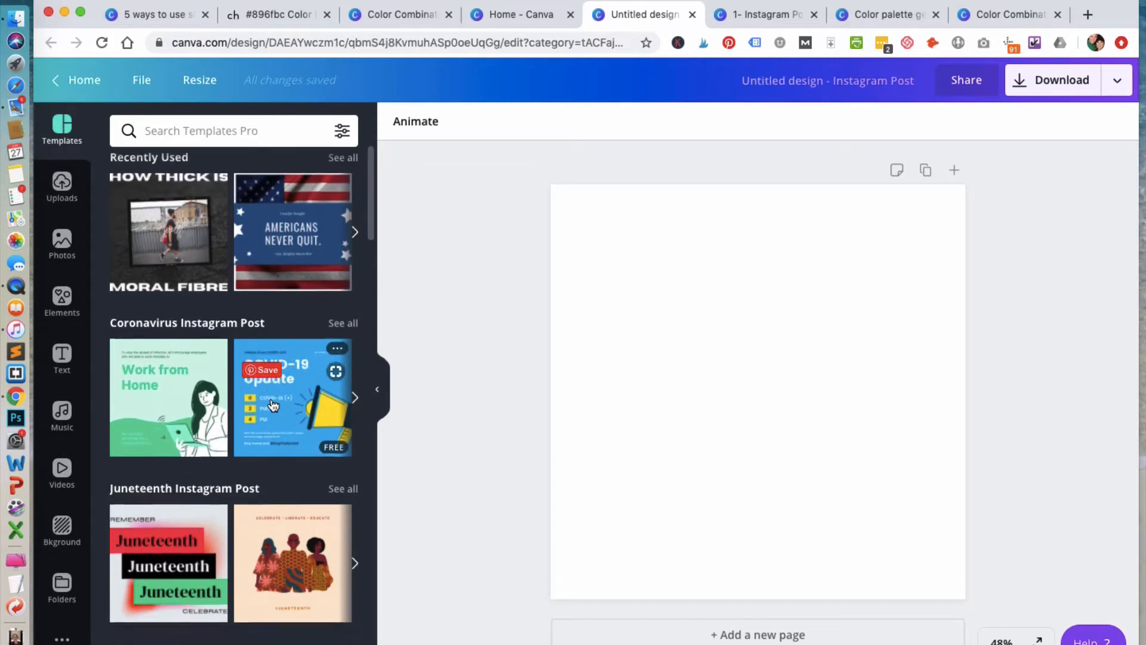
pyautogui.scroll(-3, 273, 405)
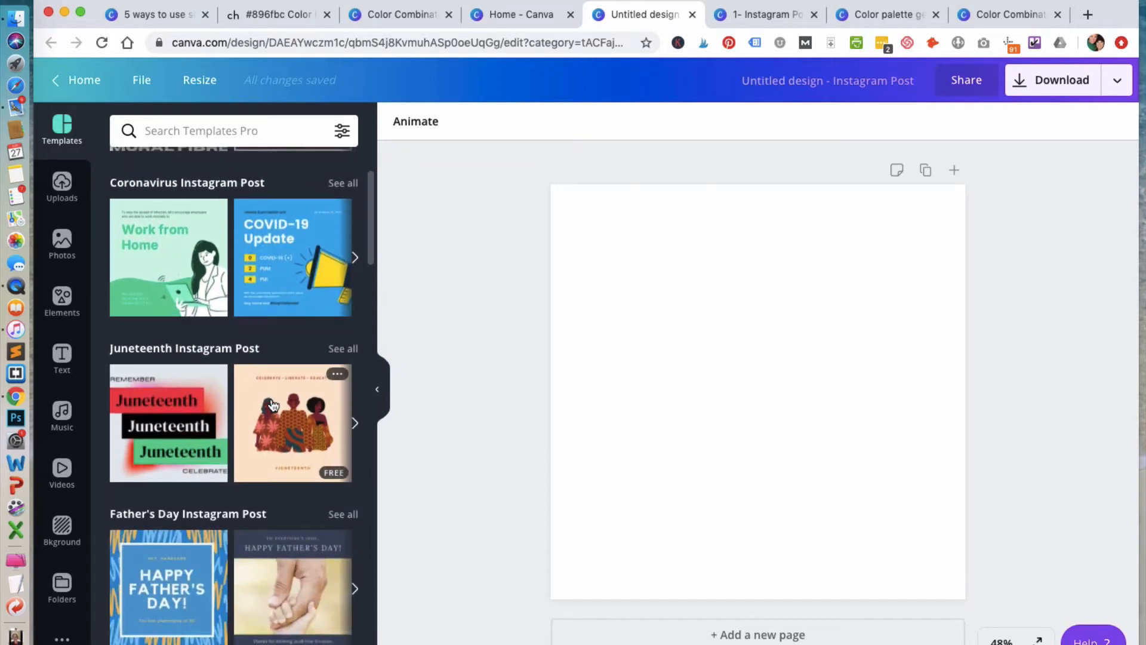
pyautogui.scroll(-10, 274, 406)
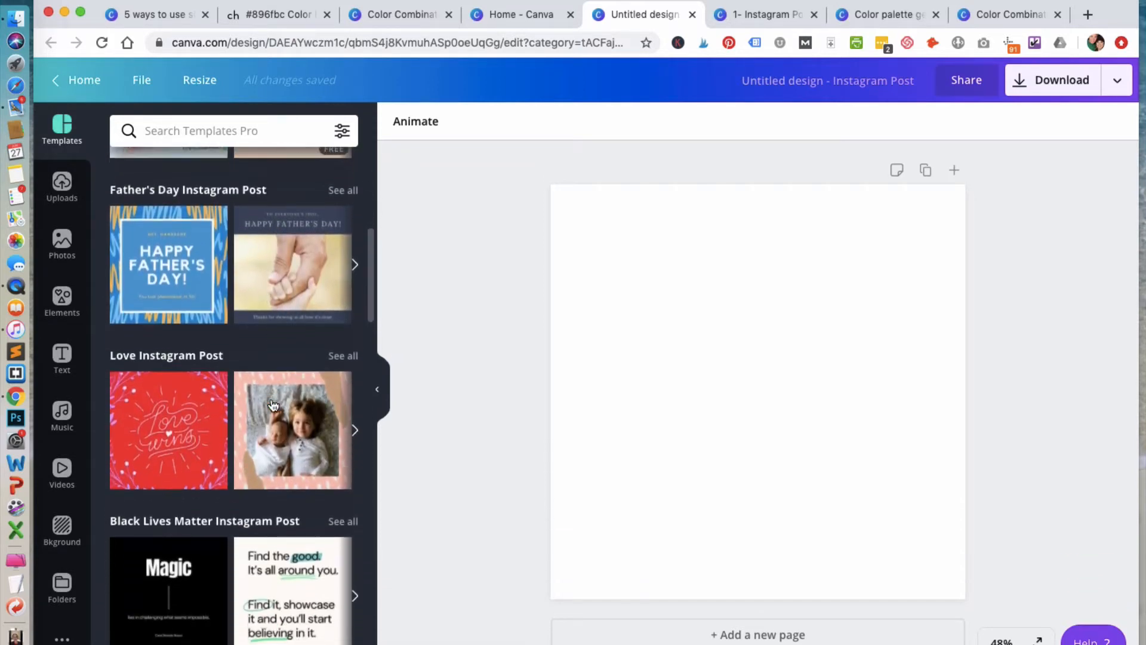
pyautogui.scroll(-10, 272, 406)
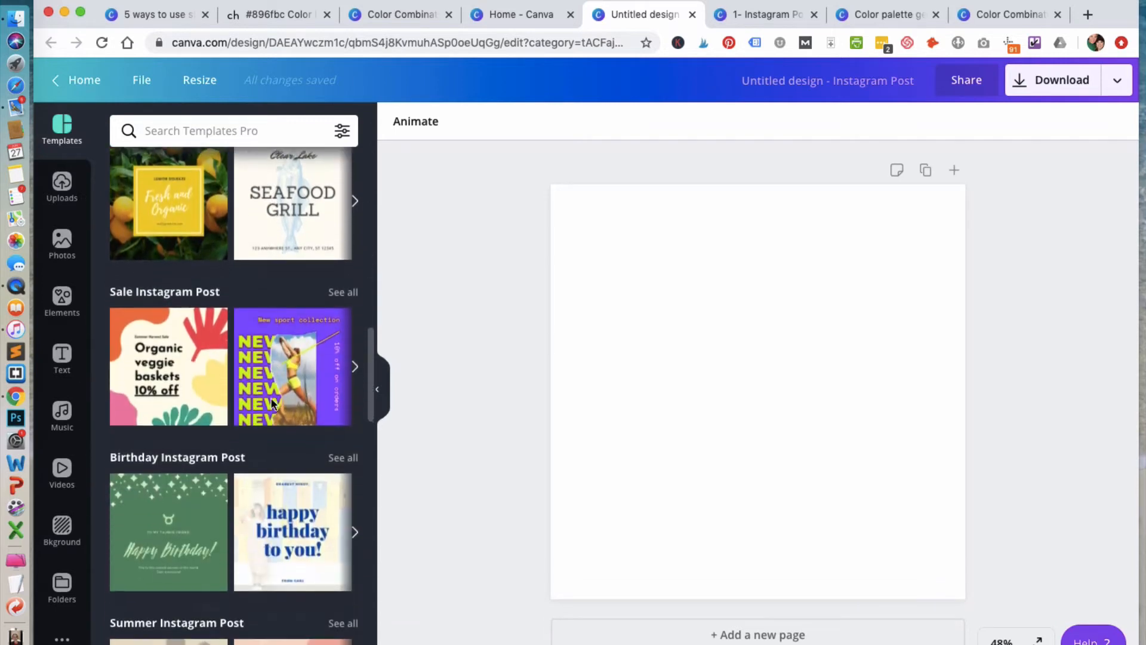
pyautogui.scroll(-2, 273, 405)
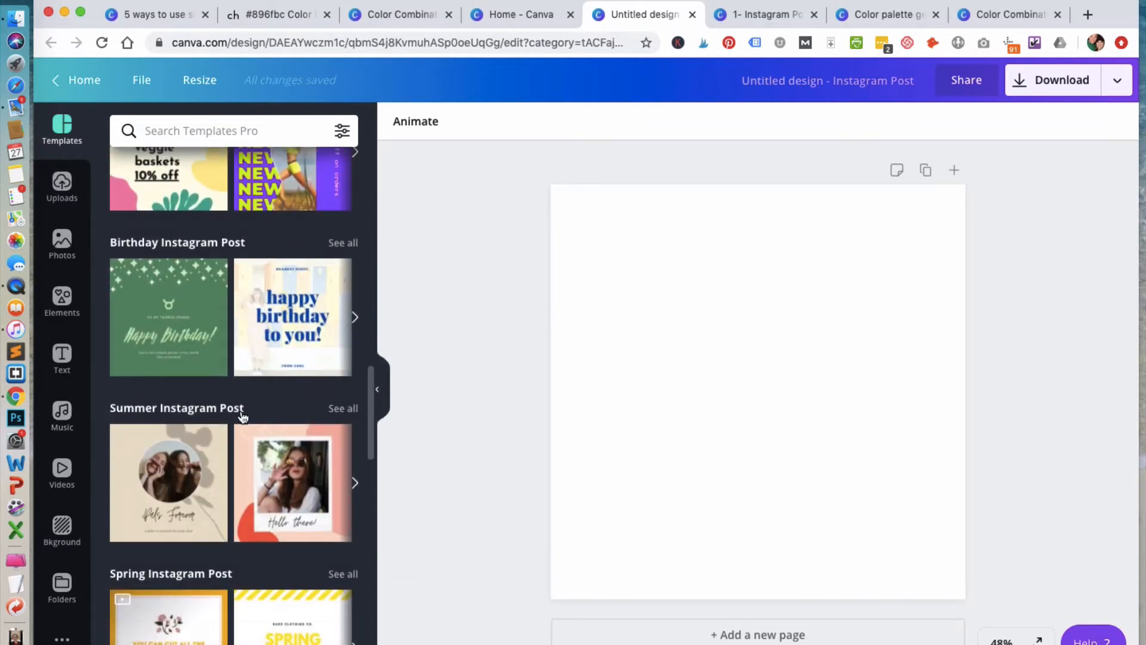
pyautogui.click(302, 491)
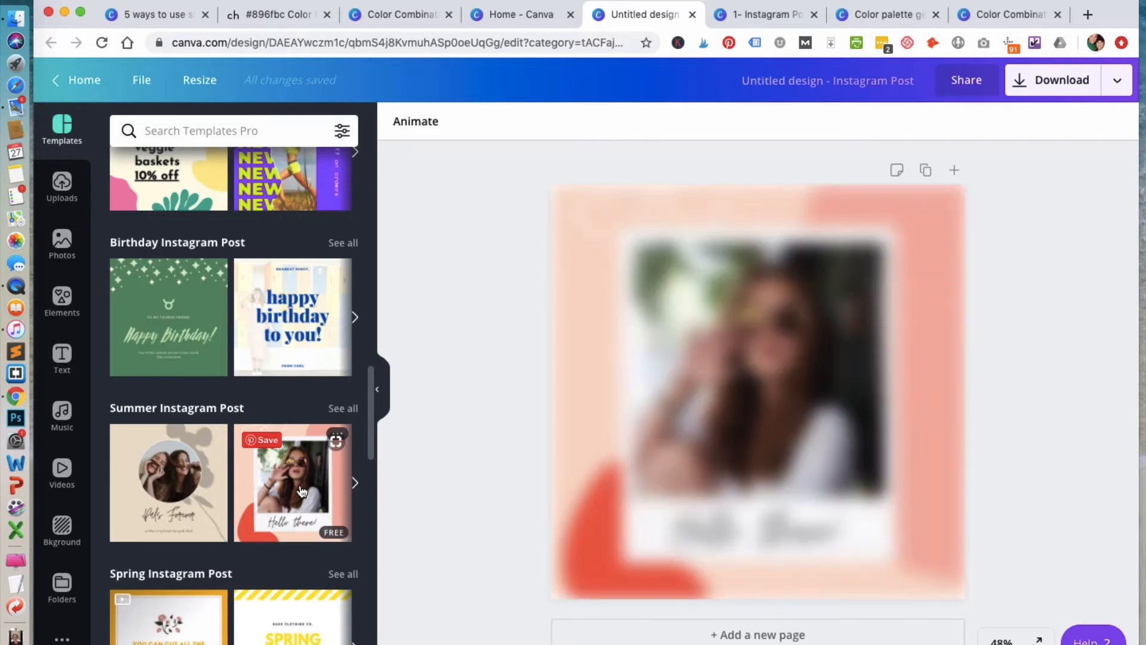
pyautogui.click(336, 437)
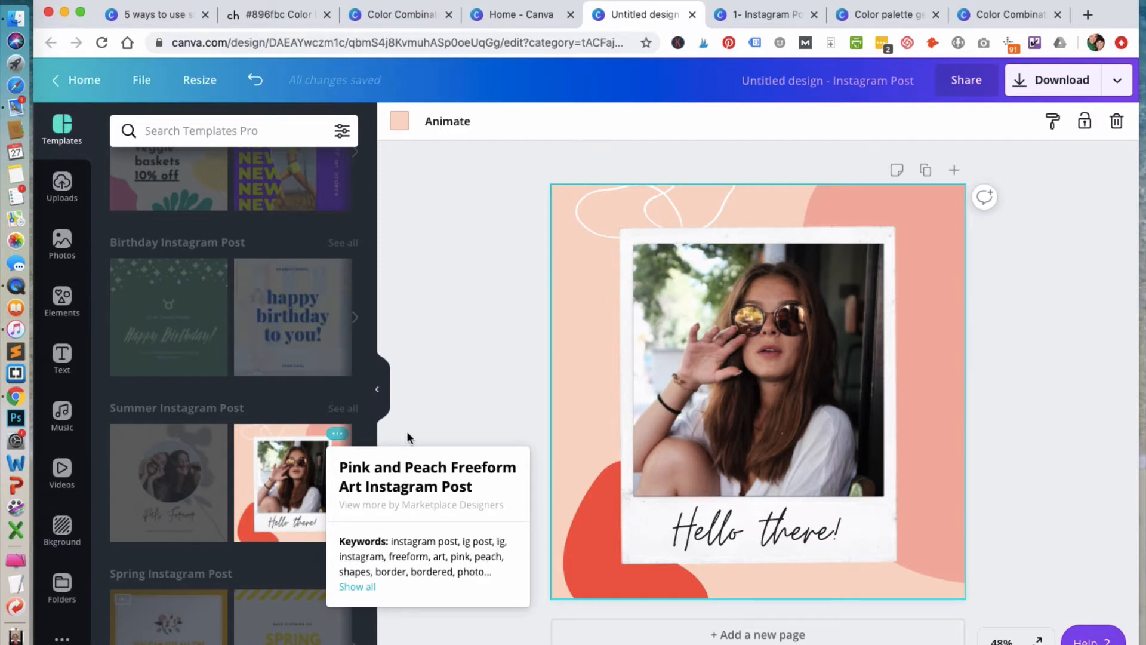
pyautogui.click(440, 423)
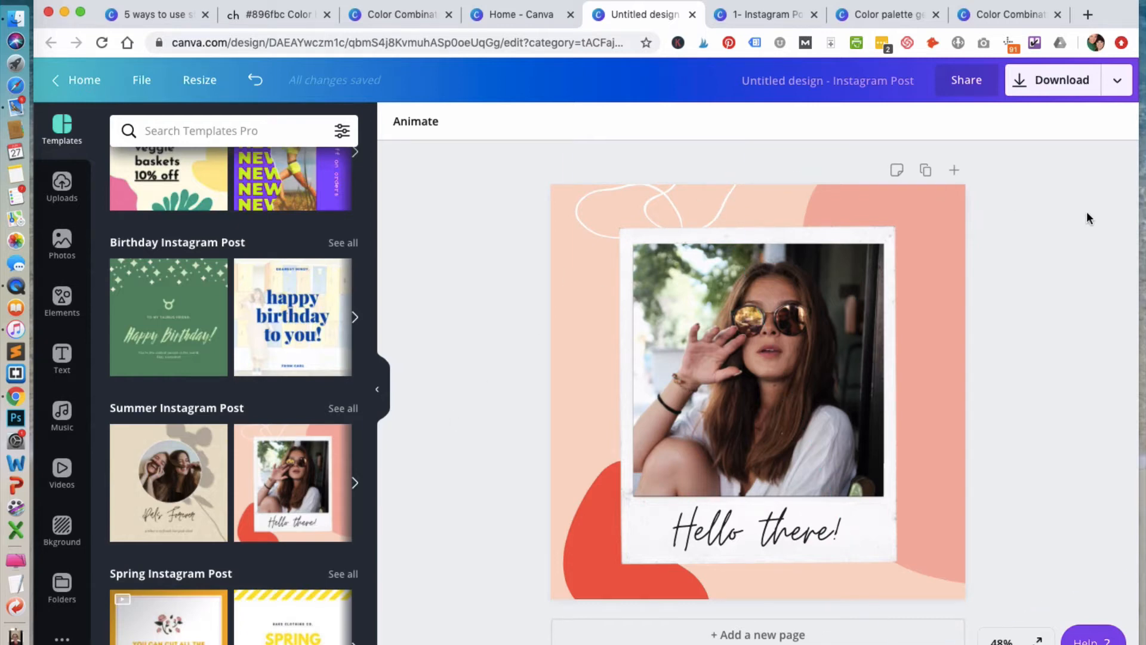
# - Look over the color palette generator page, from its image upload area to the color combination ideas
pyautogui.click(902, 12)
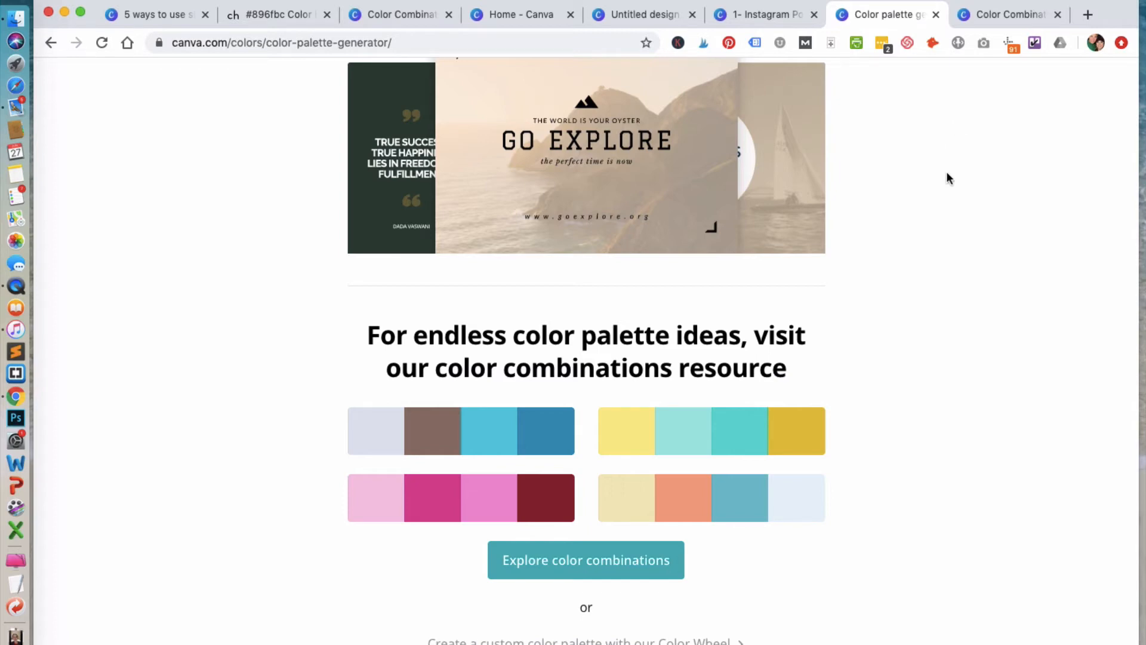
pyautogui.scroll(10, 947, 171)
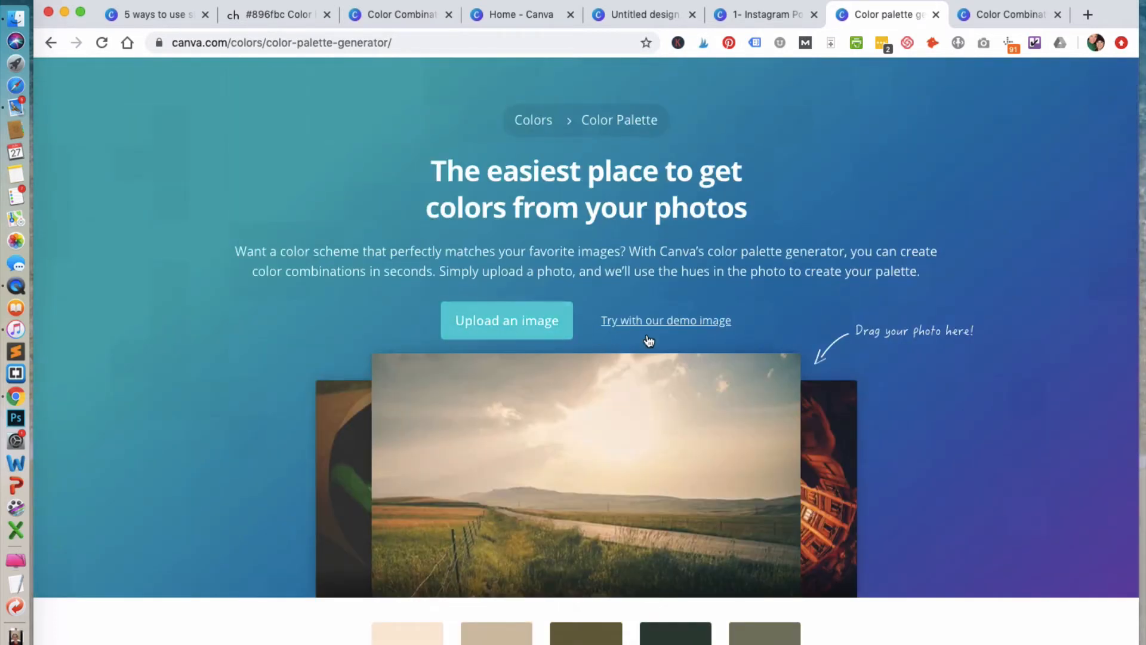
pyautogui.scroll(-5, 850, 441)
pyautogui.scroll(-10, 850, 448)
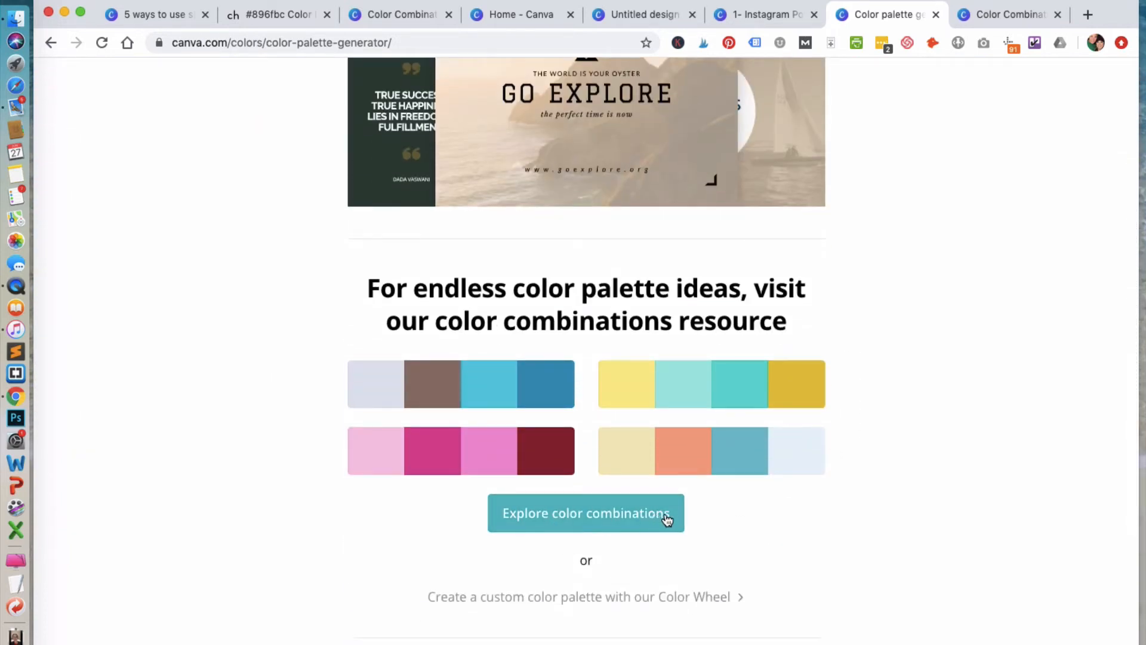
# - Copy the Red color code #970C10 from the Winter Warmth color combination page
pyautogui.click(1020, 19)
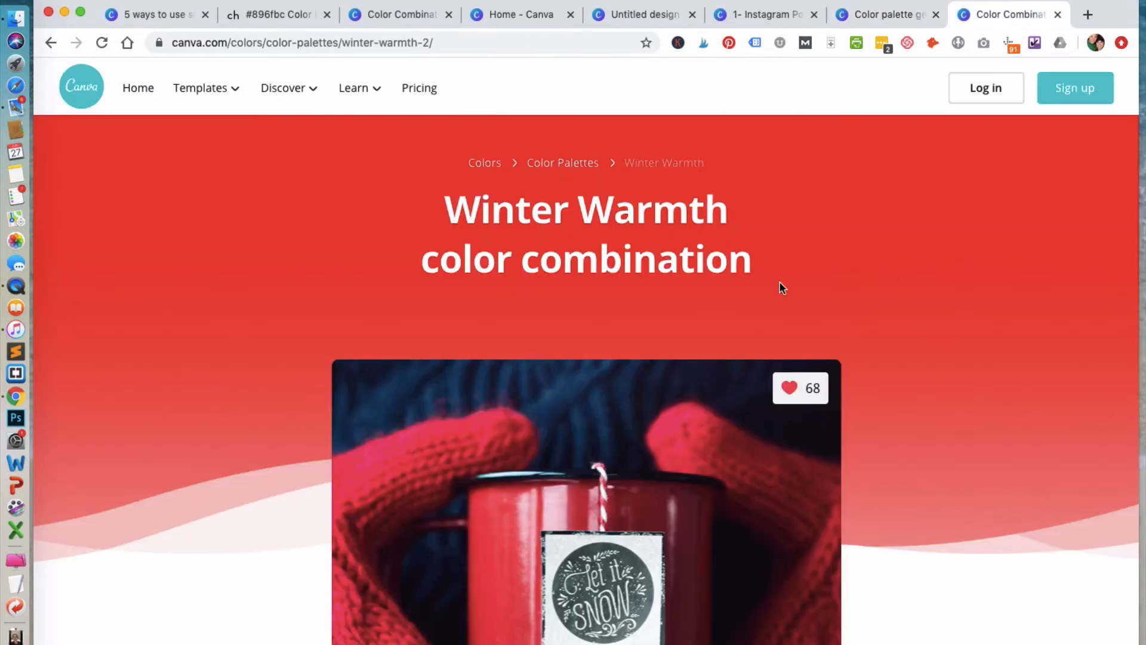
pyautogui.scroll(-5, 882, 322)
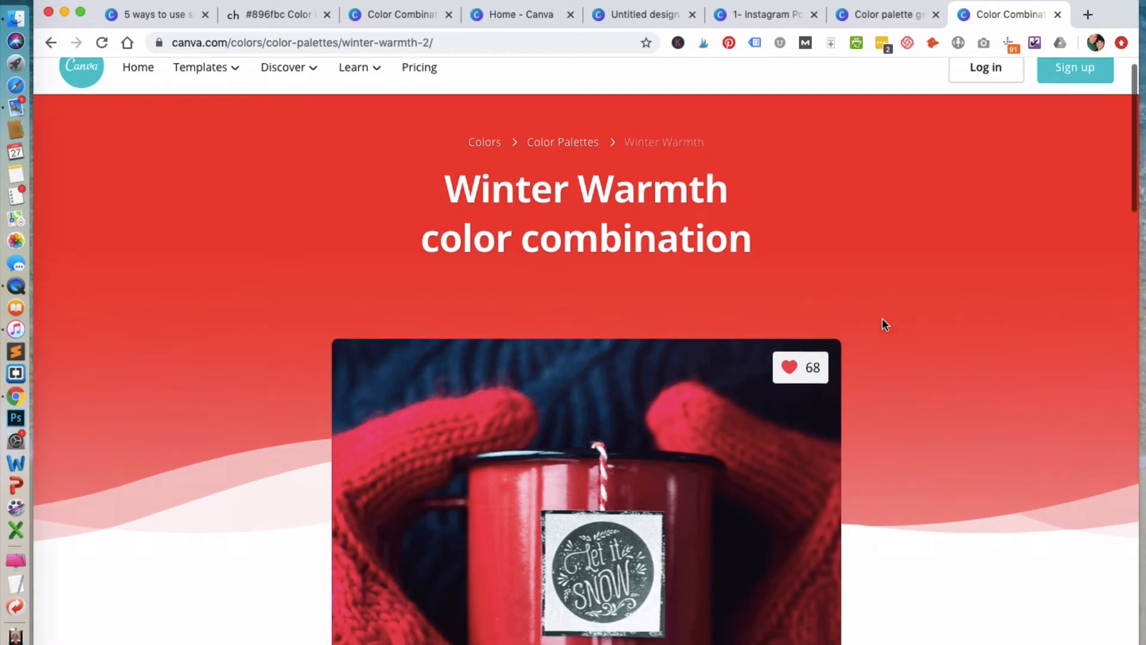
pyautogui.scroll(1, 882, 322)
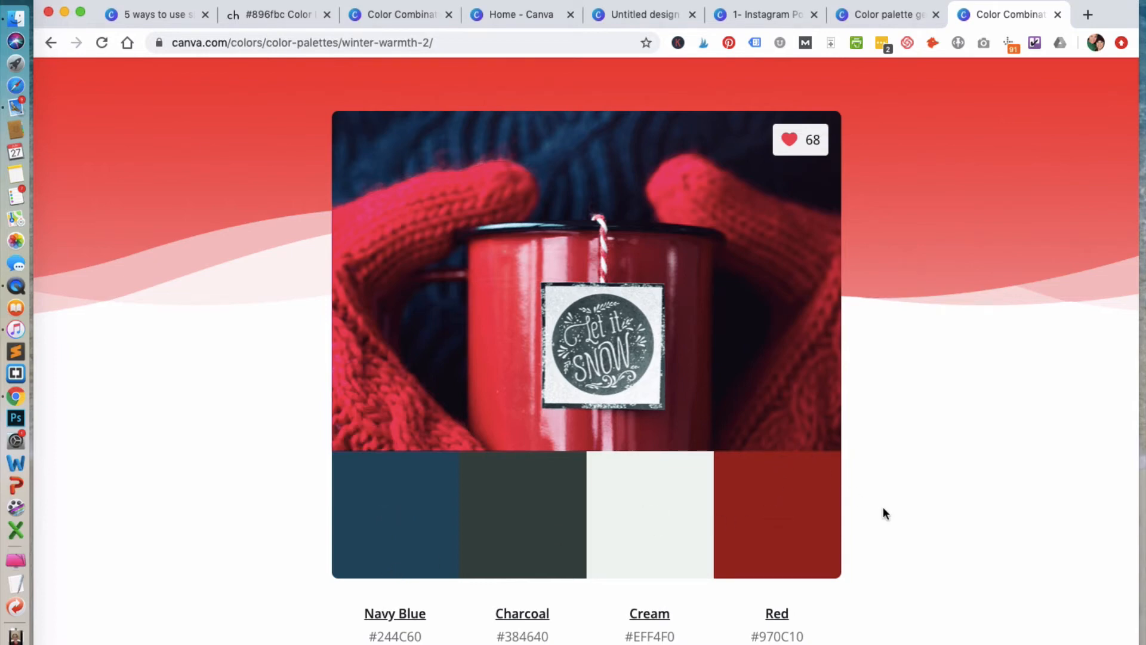
pyautogui.scroll(-1, 887, 510)
pyautogui.scroll(-1, 888, 514)
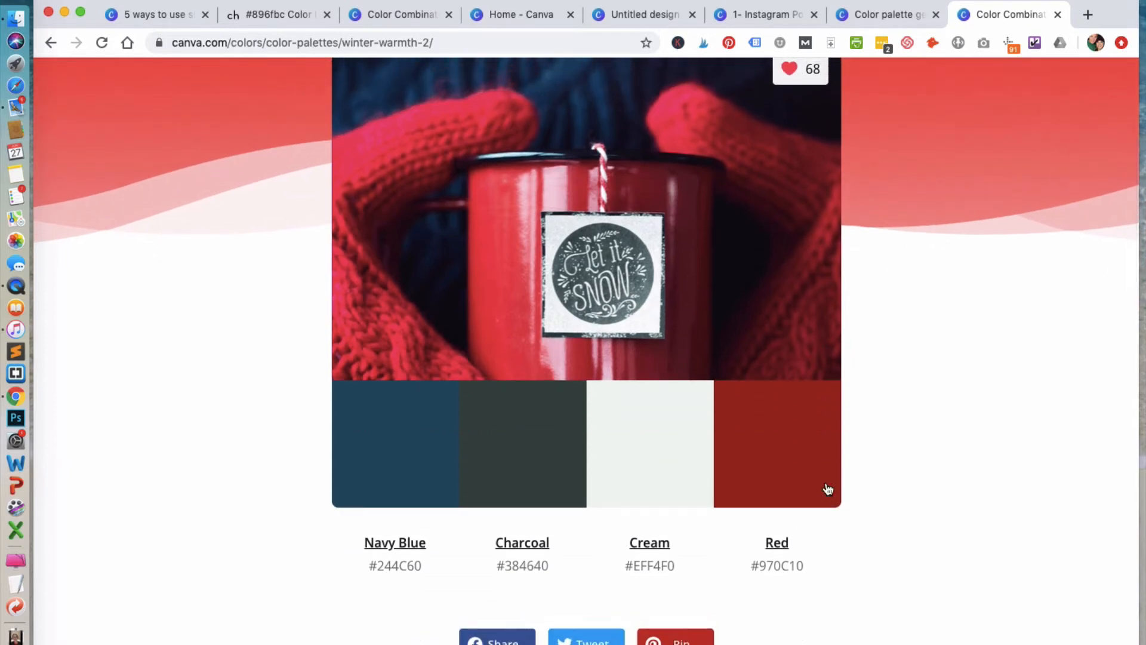
pyautogui.click(783, 443)
# - Recolor the orange-red blob in the lower corner of the untitled Instagram post with the color #970C10
pyautogui.click(766, 14)
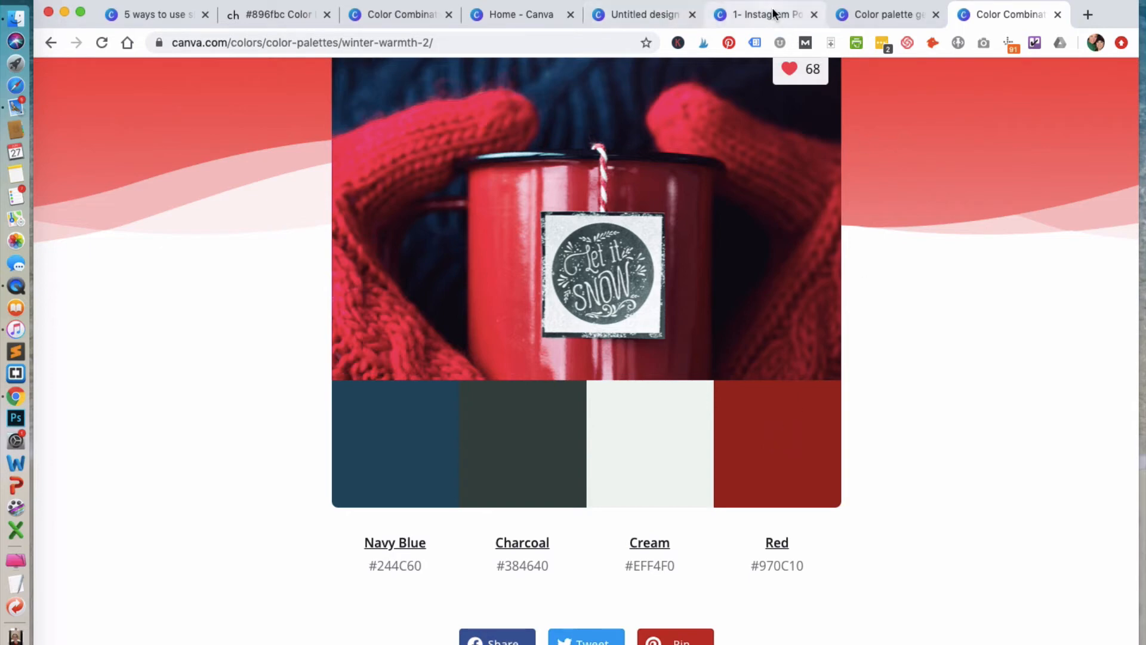
pyautogui.click(663, 15)
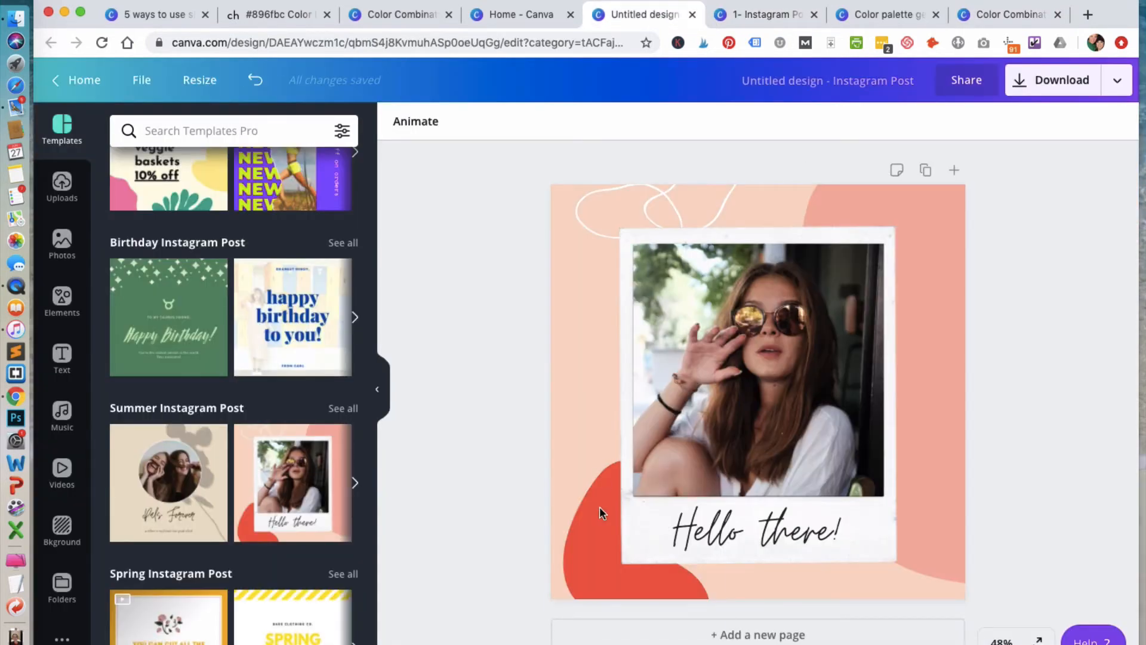
pyautogui.click(600, 543)
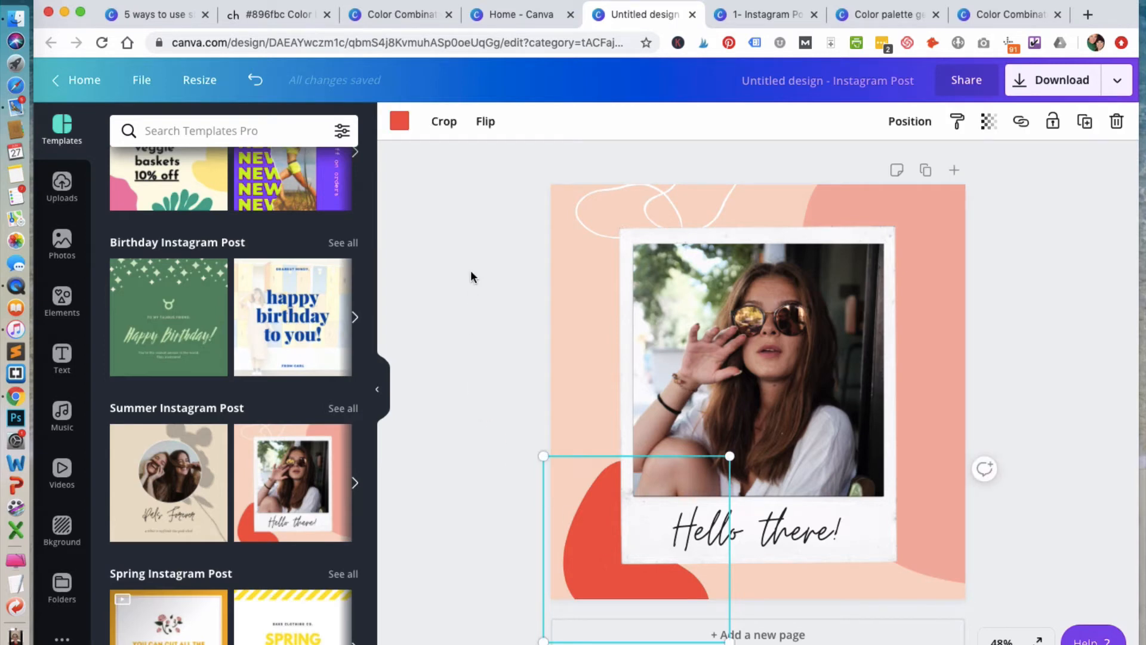
pyautogui.click(399, 121)
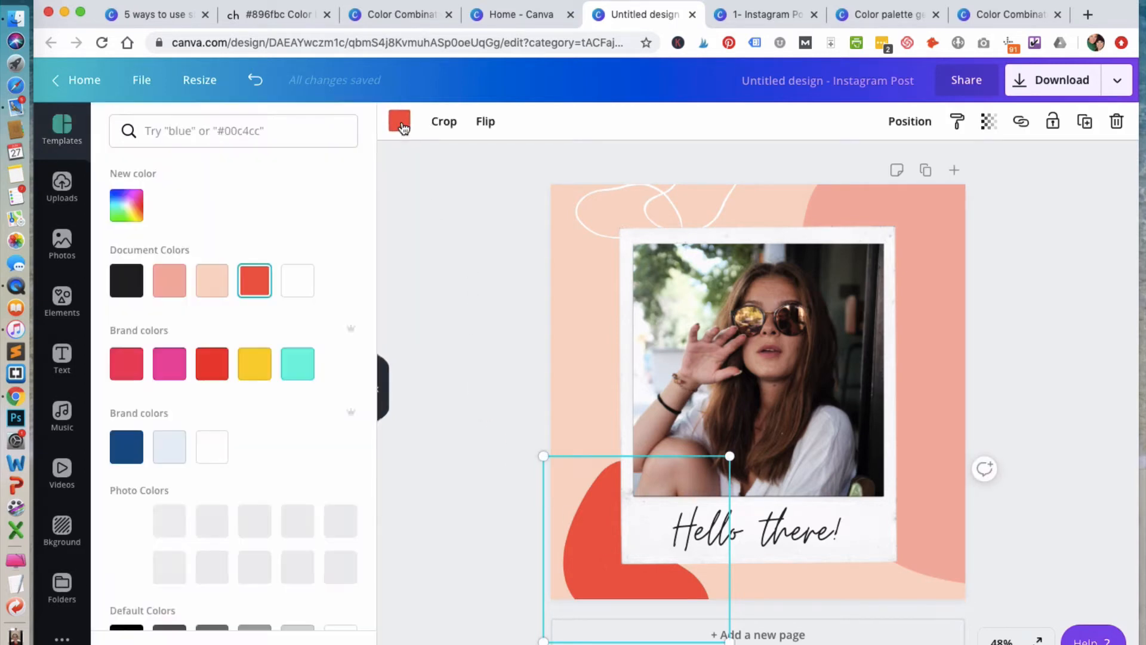
pyautogui.click(177, 132)
pyautogui.write('#970C10')
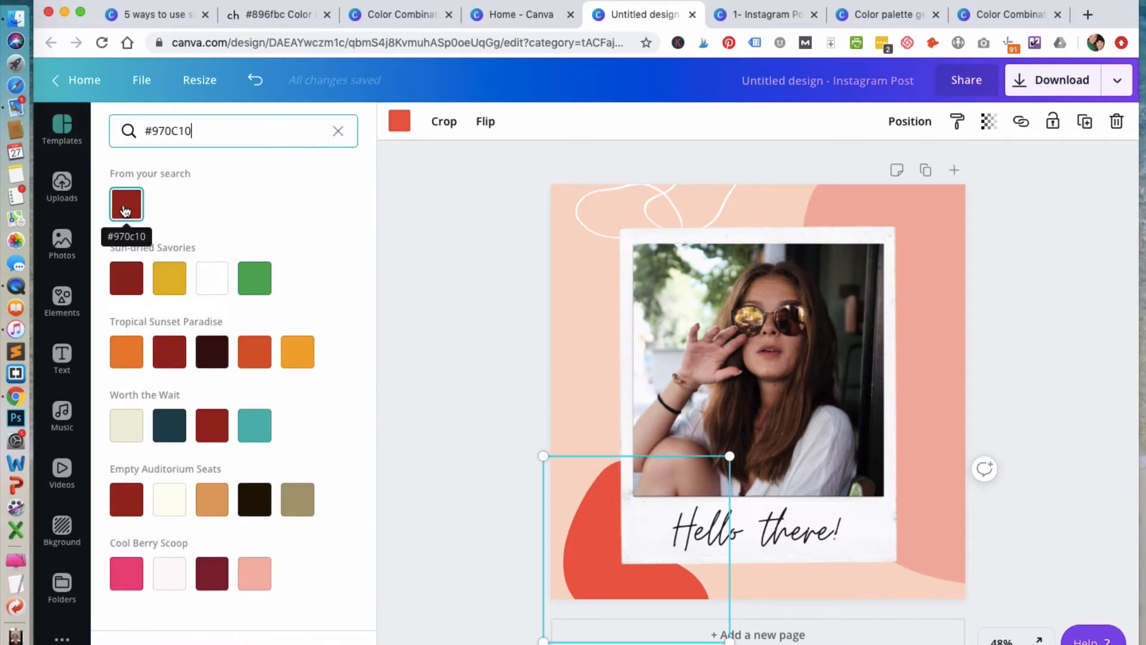
pyautogui.click(125, 209)
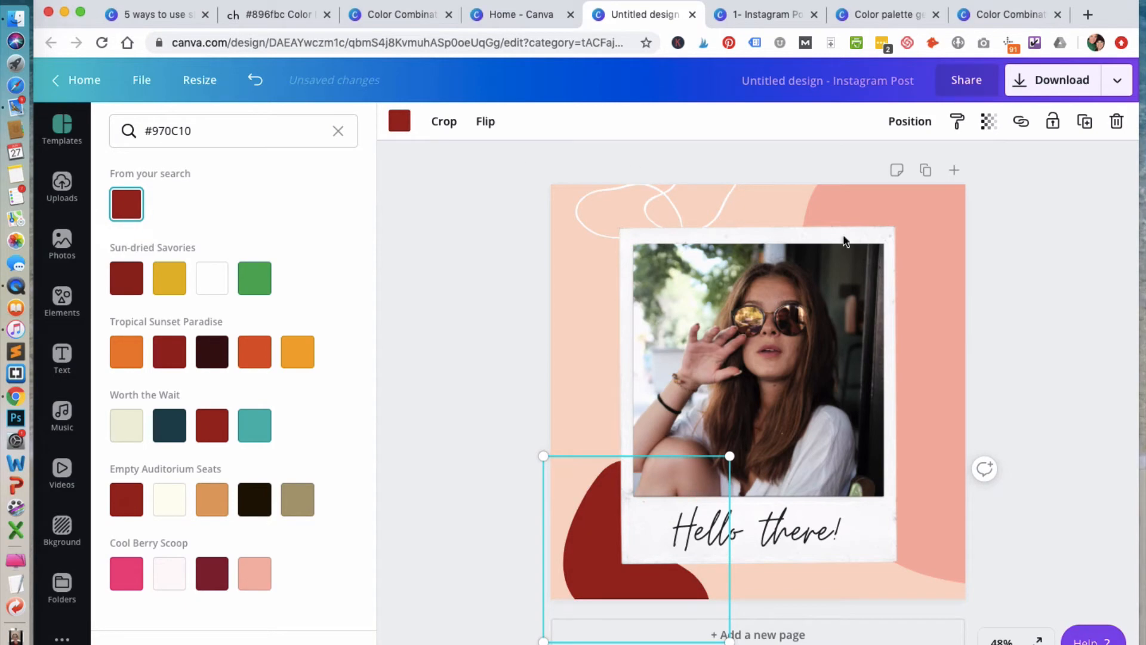
# - Copy the Navy Blue color code #244C60 from the Winter Warmth color combination page and return to the untitled Instagram post
pyautogui.click(1019, 16)
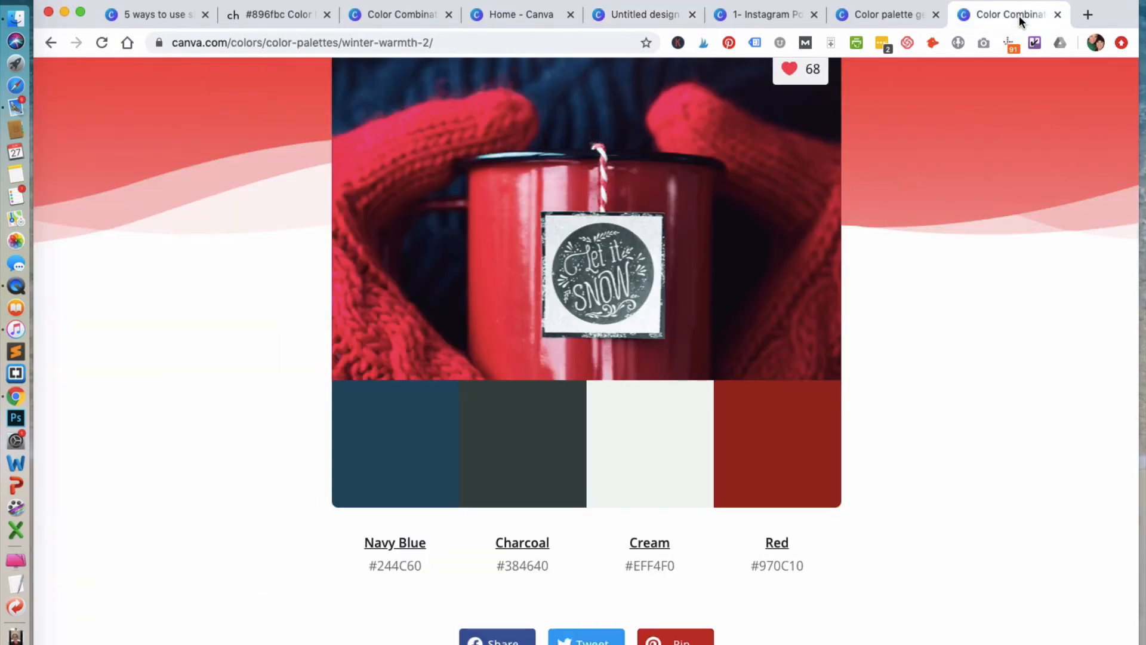
pyautogui.click(397, 450)
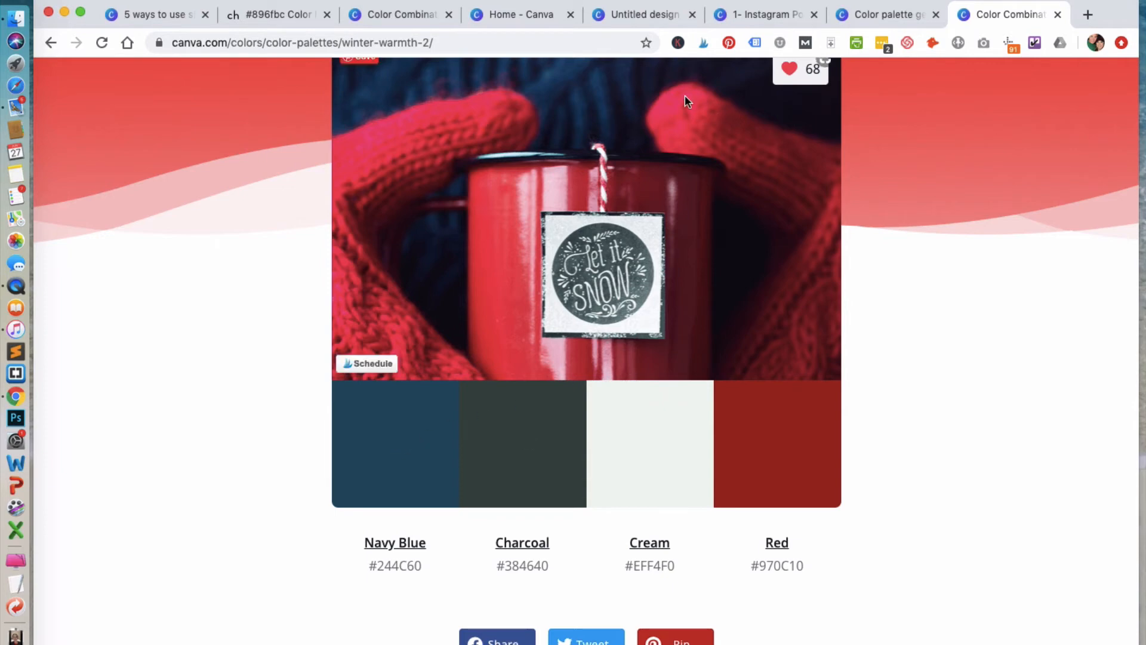
pyautogui.click(643, 13)
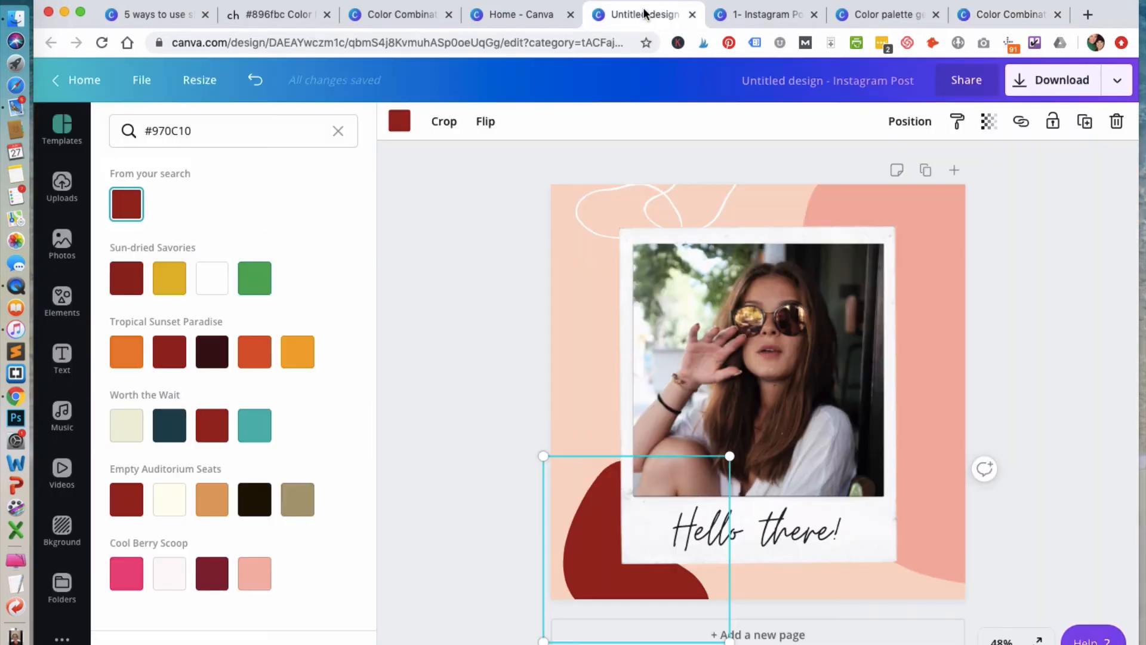
# - Recolor the large pink shape beside the polaroid with the color #244C60
pyautogui.click(933, 210)
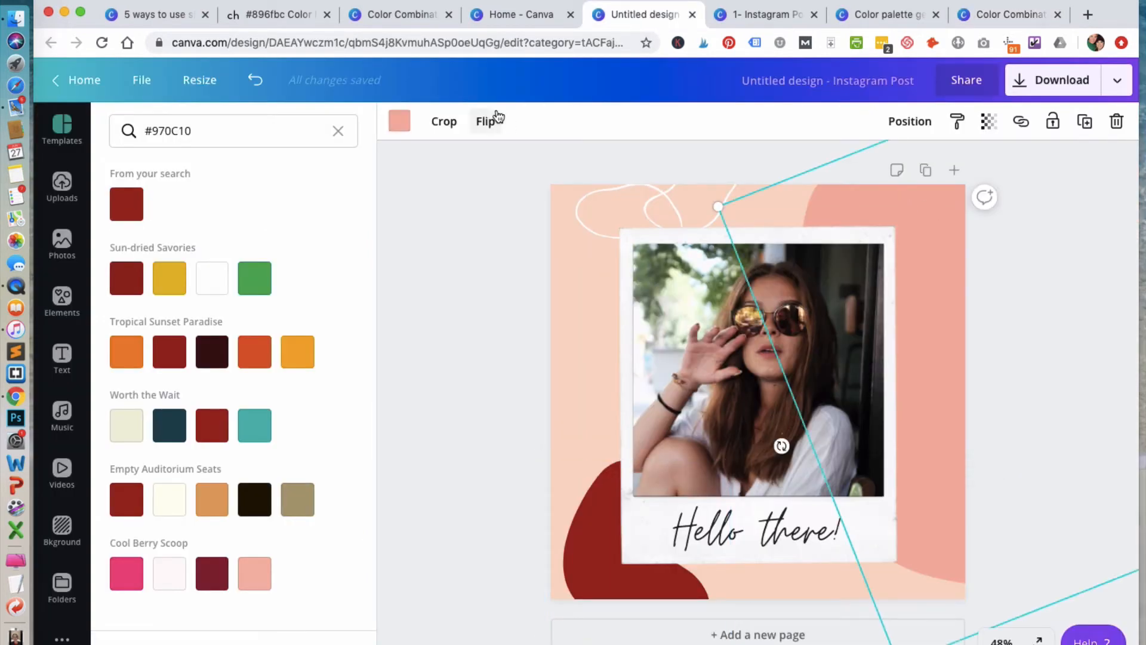
pyautogui.click(397, 119)
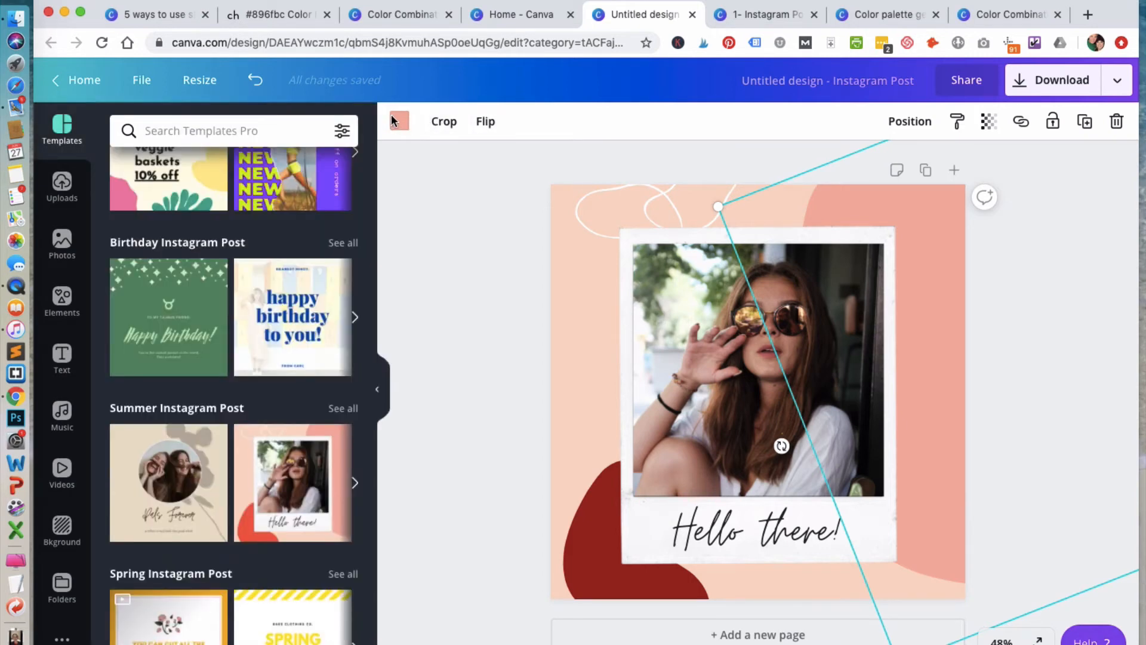
pyautogui.click(393, 115)
pyautogui.write('#244C60')
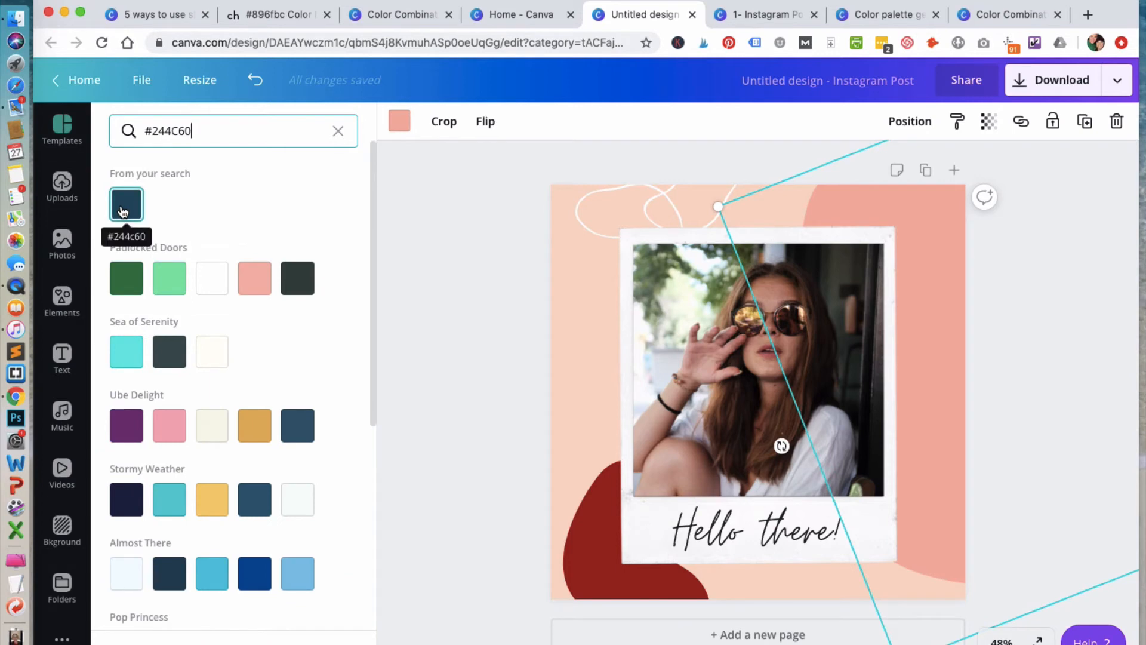
pyautogui.click(124, 211)
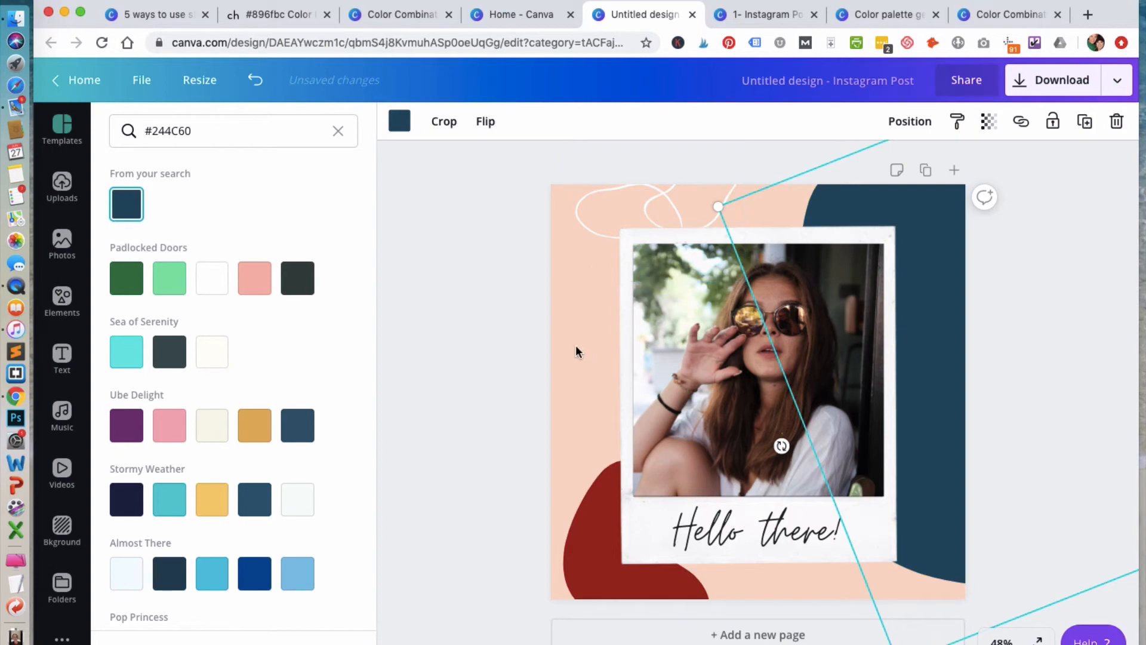
pyautogui.press('Escape')
# - Compare with the finished 1- Instagram Post design and set the peach page background to the light gray default color
pyautogui.click(585, 293)
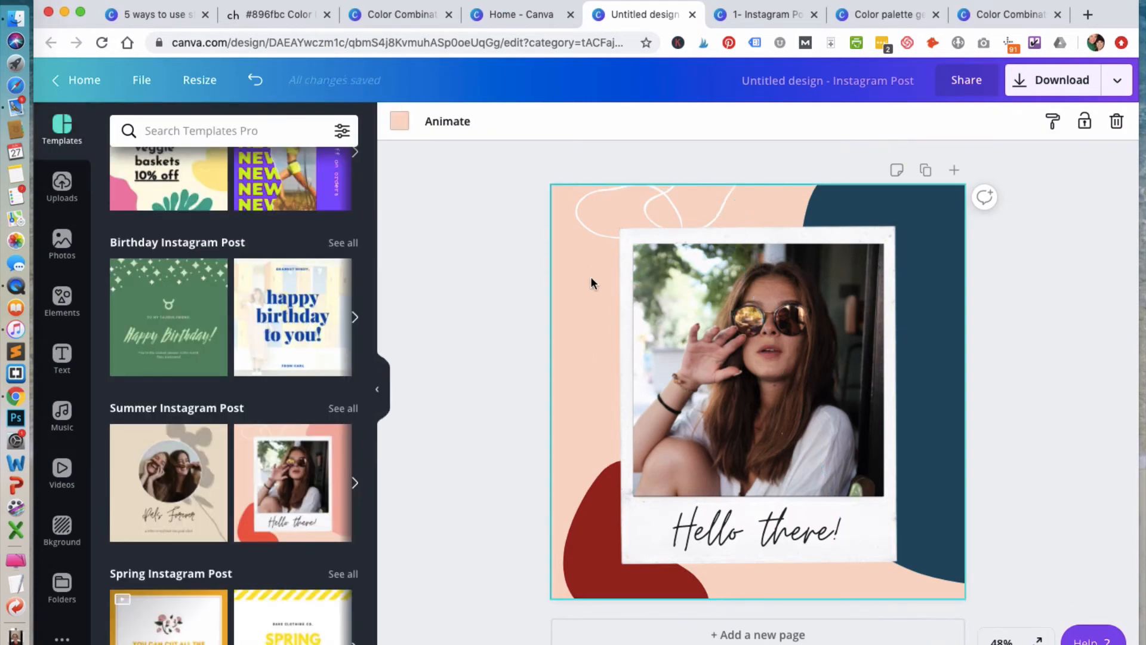
pyautogui.click(775, 18)
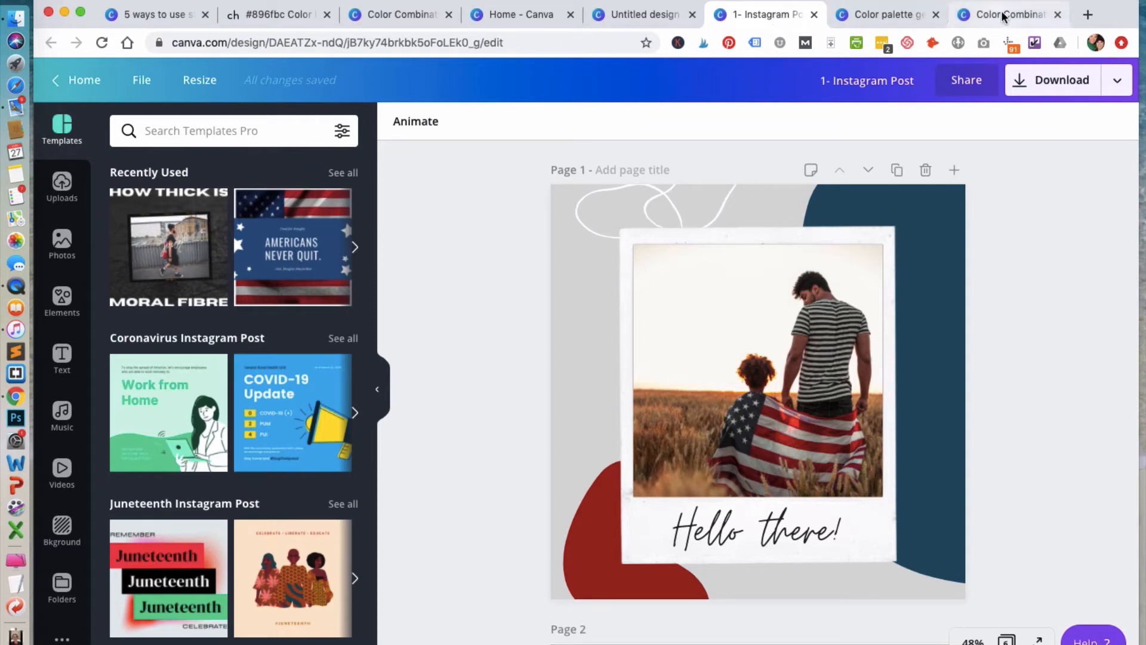
pyautogui.click(643, 16)
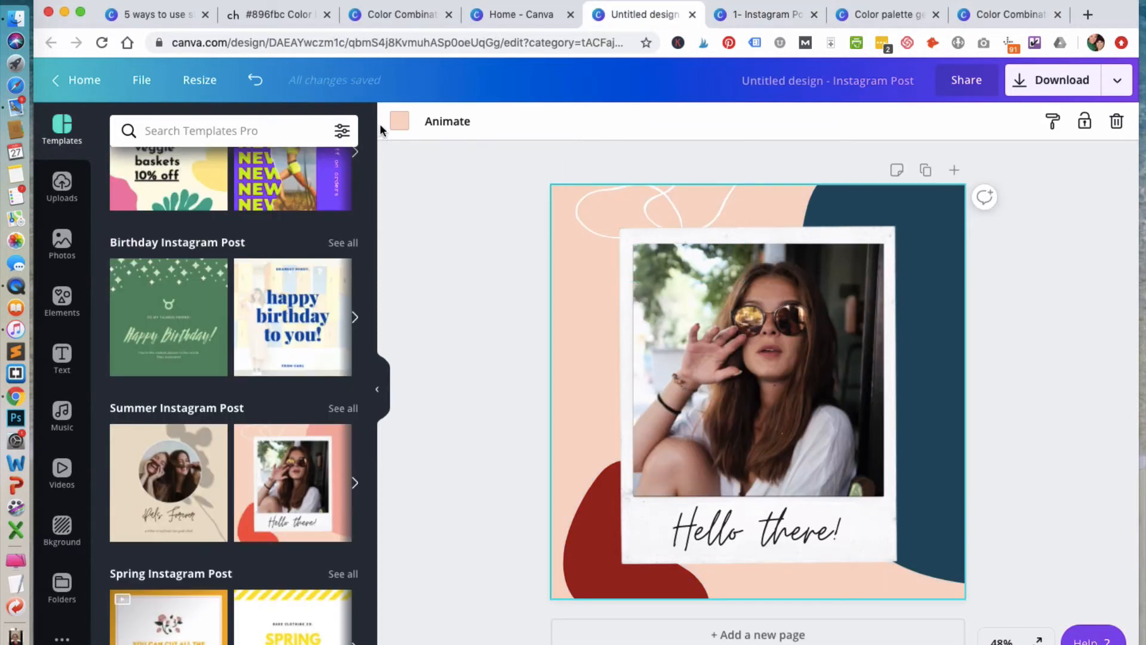
pyautogui.click(400, 125)
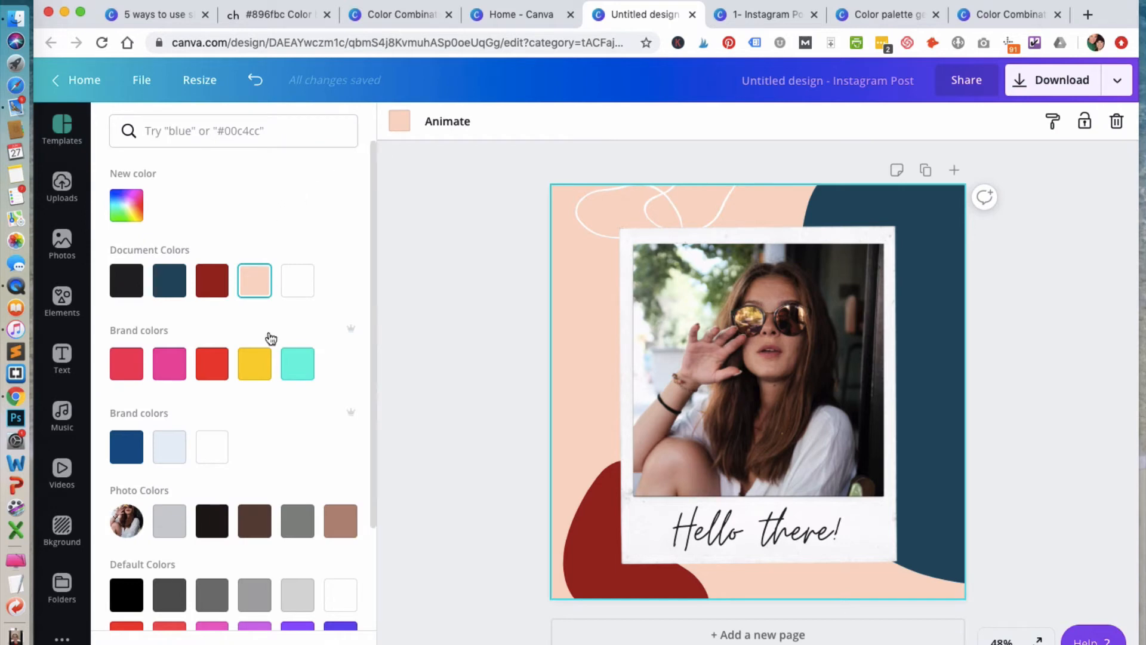
pyautogui.scroll(-4, 262, 475)
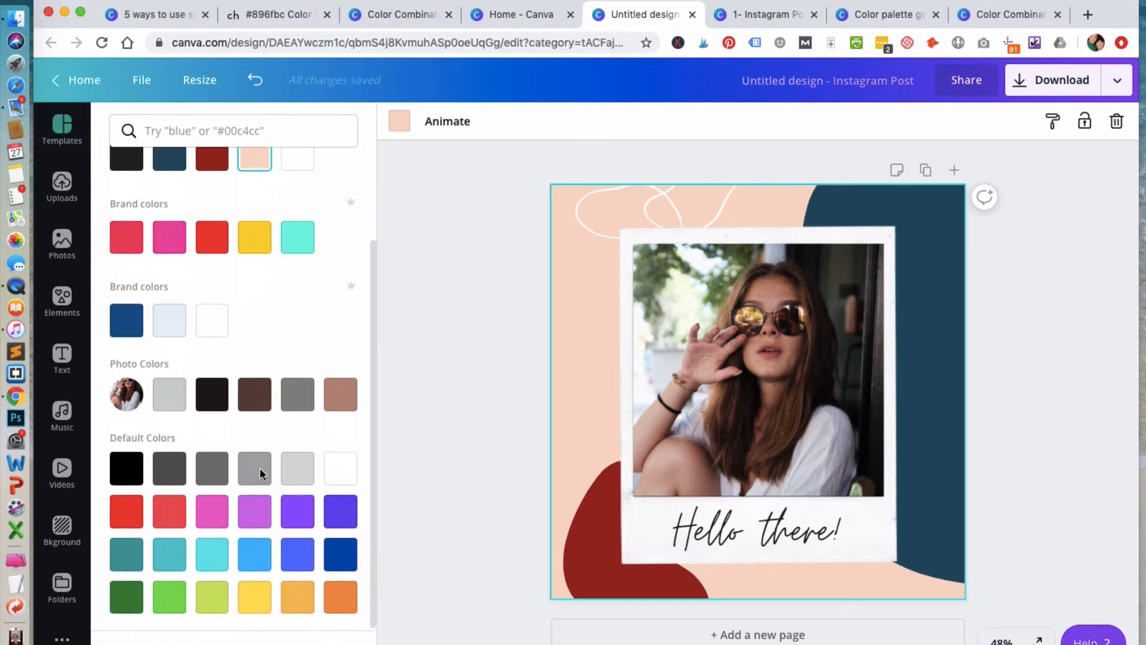
pyautogui.click(299, 471)
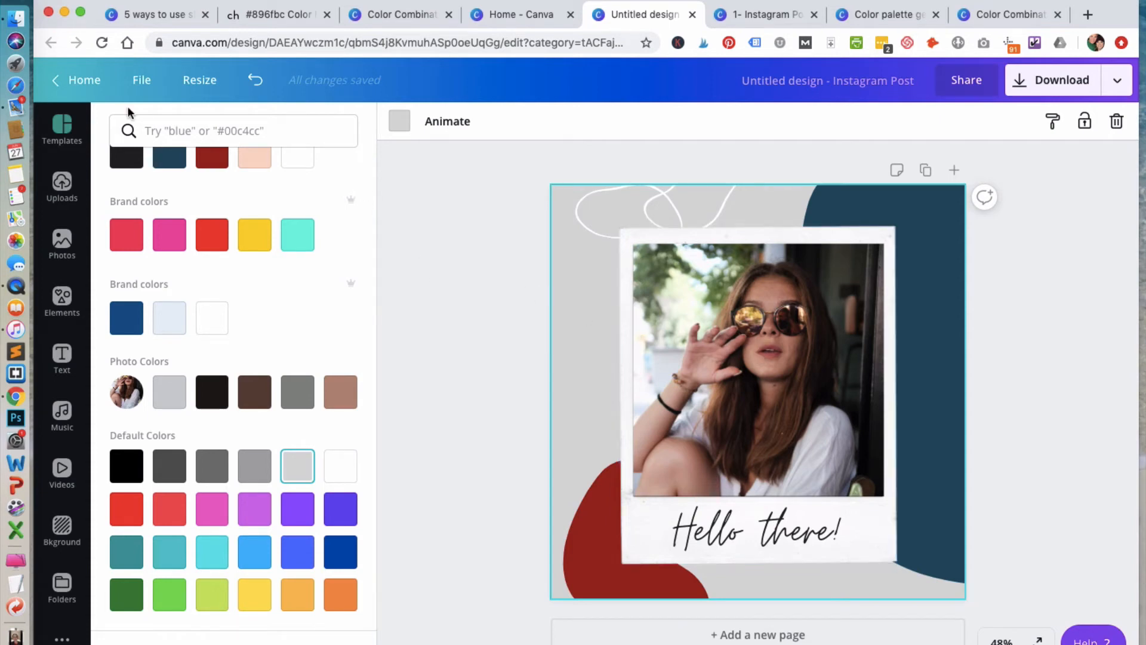
# - Search the photo library for 4th of july and browse the results for the picture of an adult and child with a flag
pyautogui.click(62, 239)
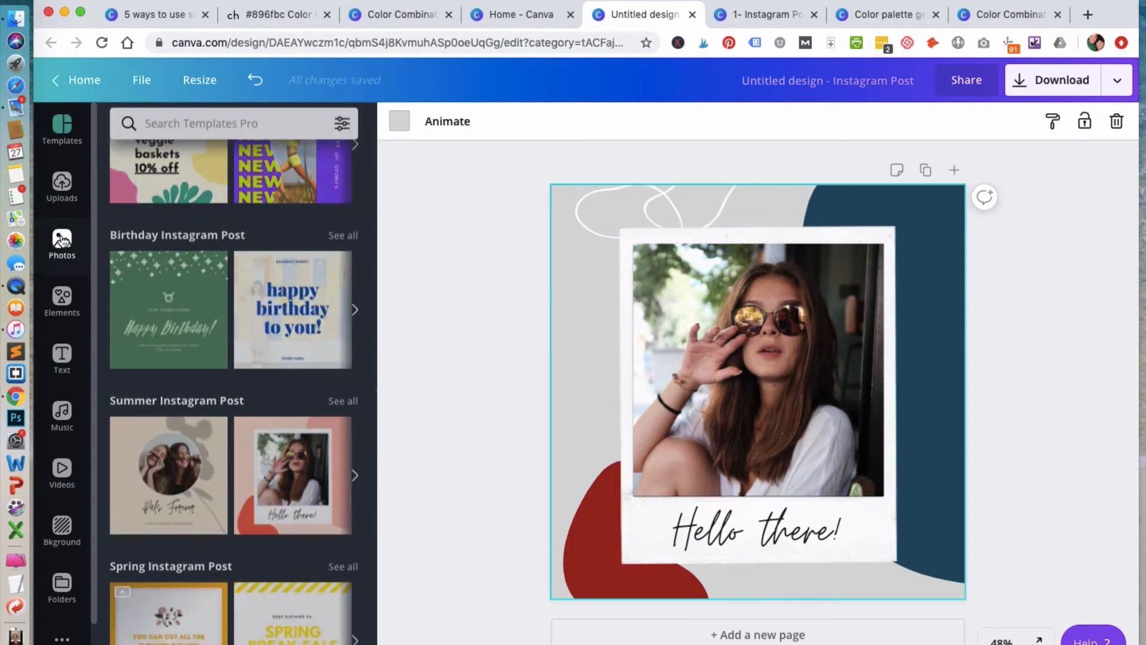
pyautogui.click(190, 131)
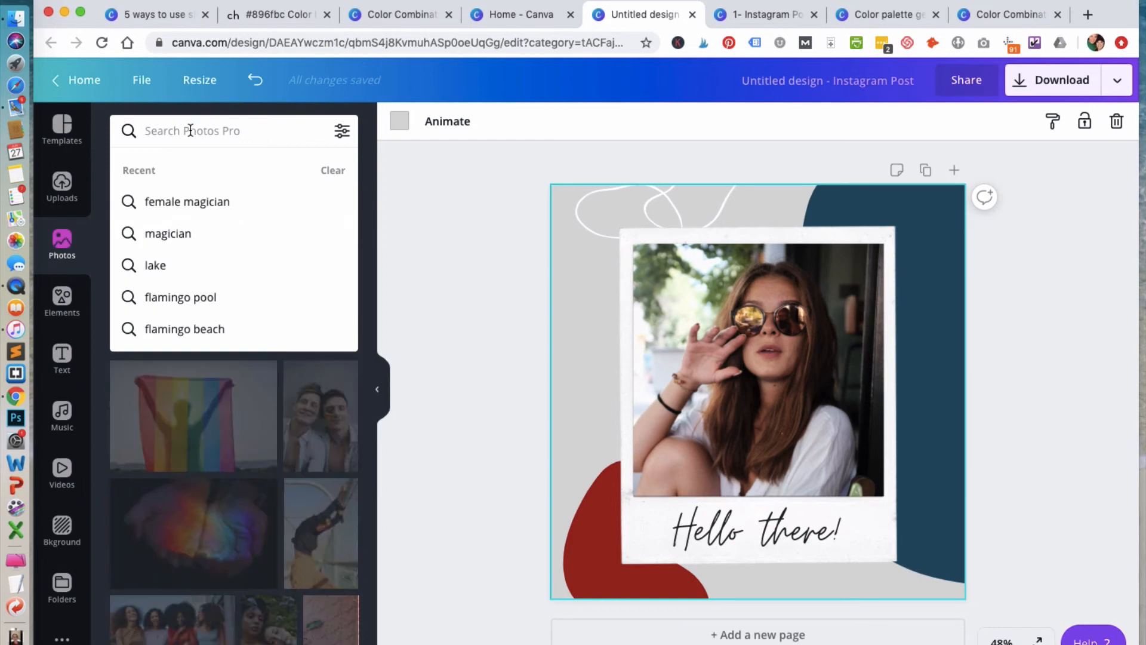
pyautogui.write('4th of')
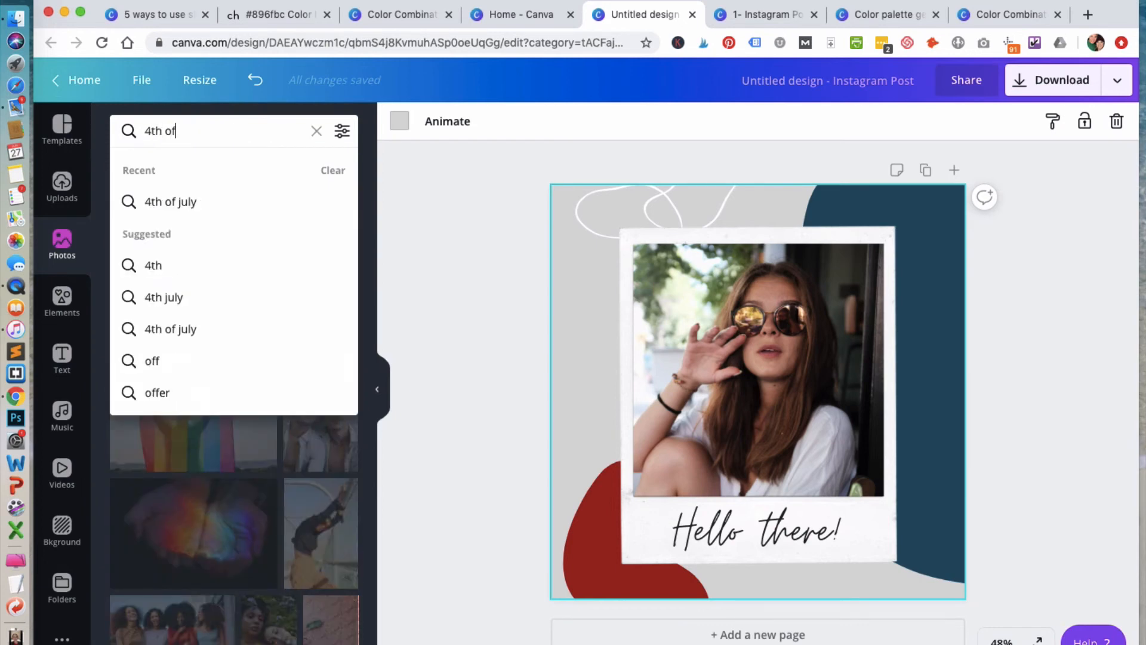
pyautogui.click(189, 203)
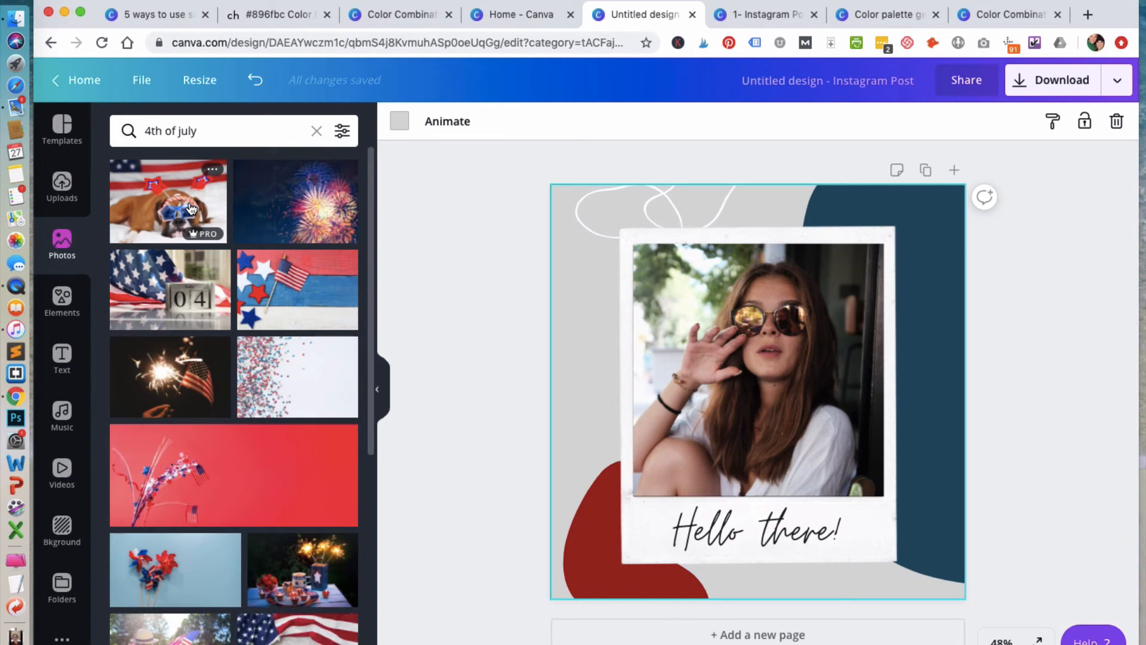
pyautogui.scroll(-2, 280, 403)
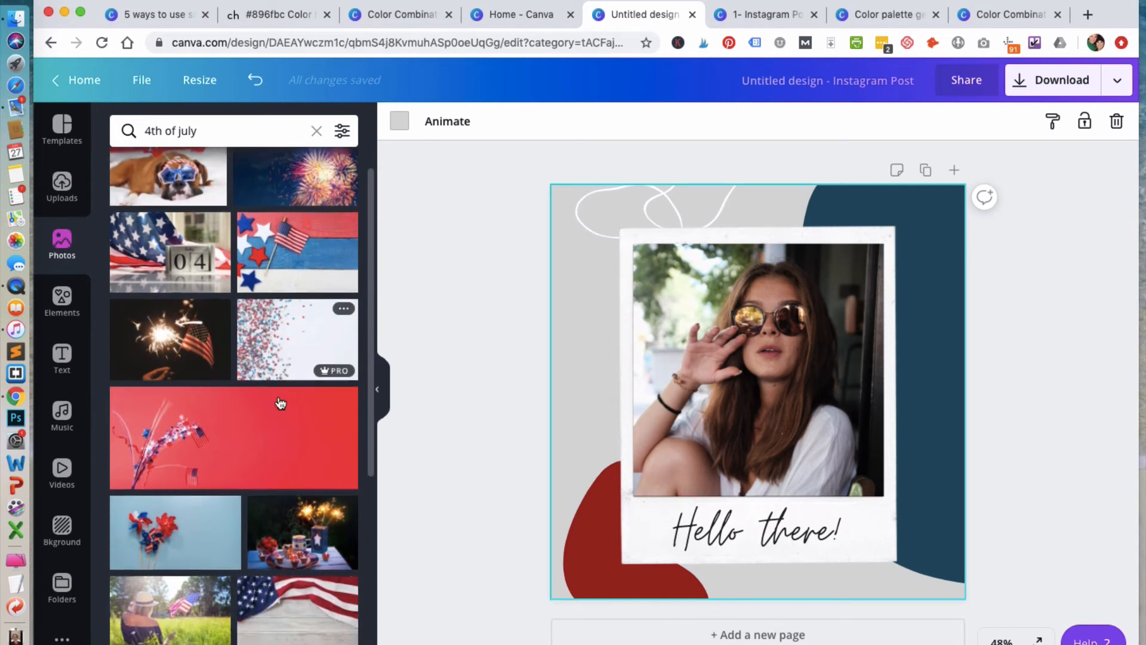
pyautogui.scroll(-4, 280, 403)
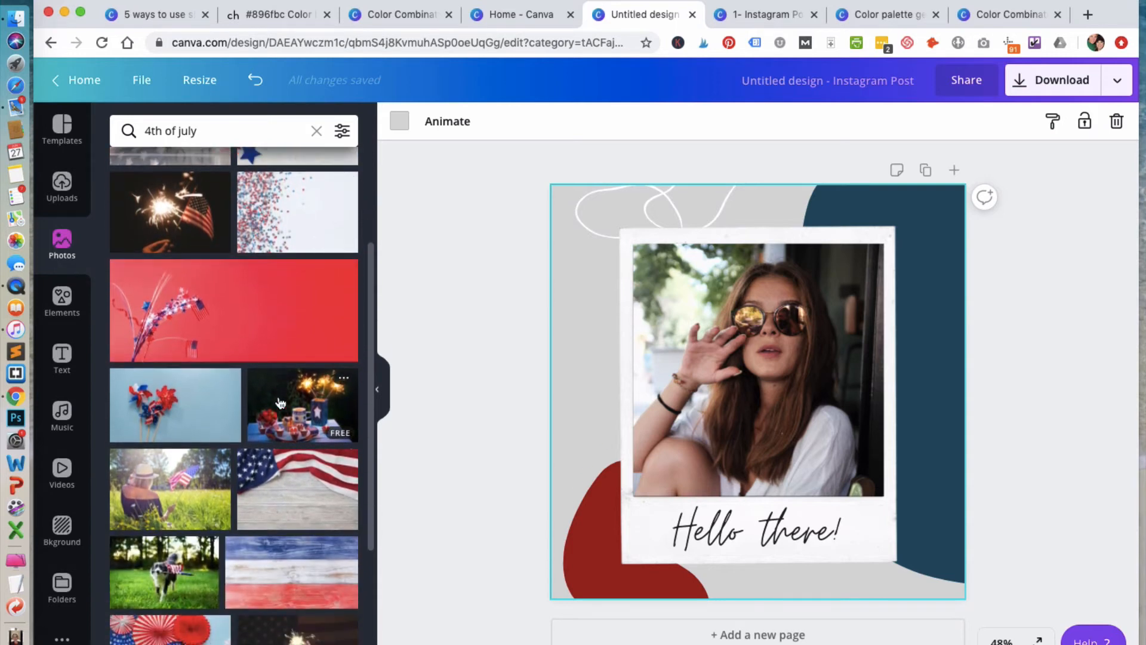
pyautogui.scroll(-5, 280, 403)
pyautogui.scroll(-8, 280, 402)
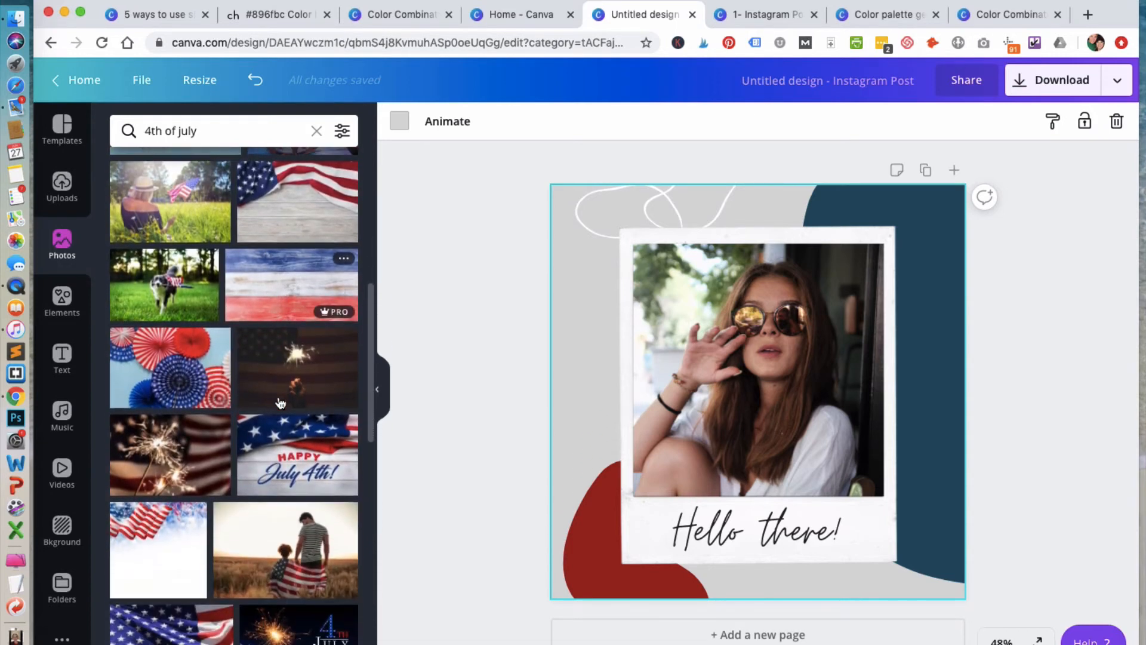
pyautogui.scroll(3, 280, 403)
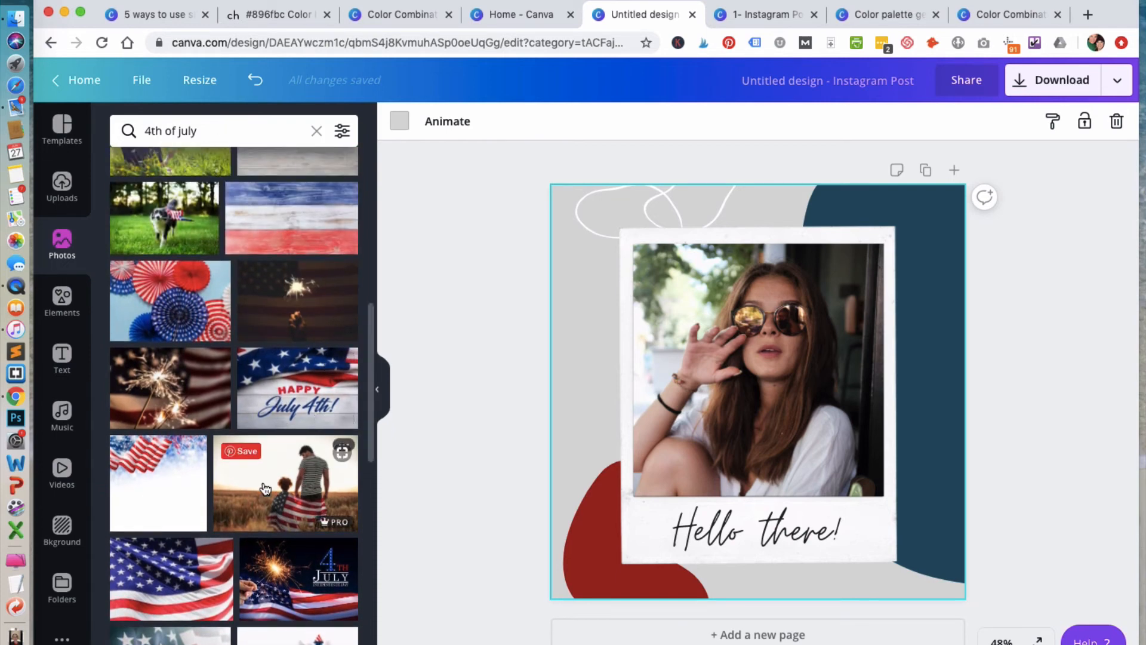
# - Ungroup the polaroid and delete the photo of the woman from it
pyautogui.click(766, 365)
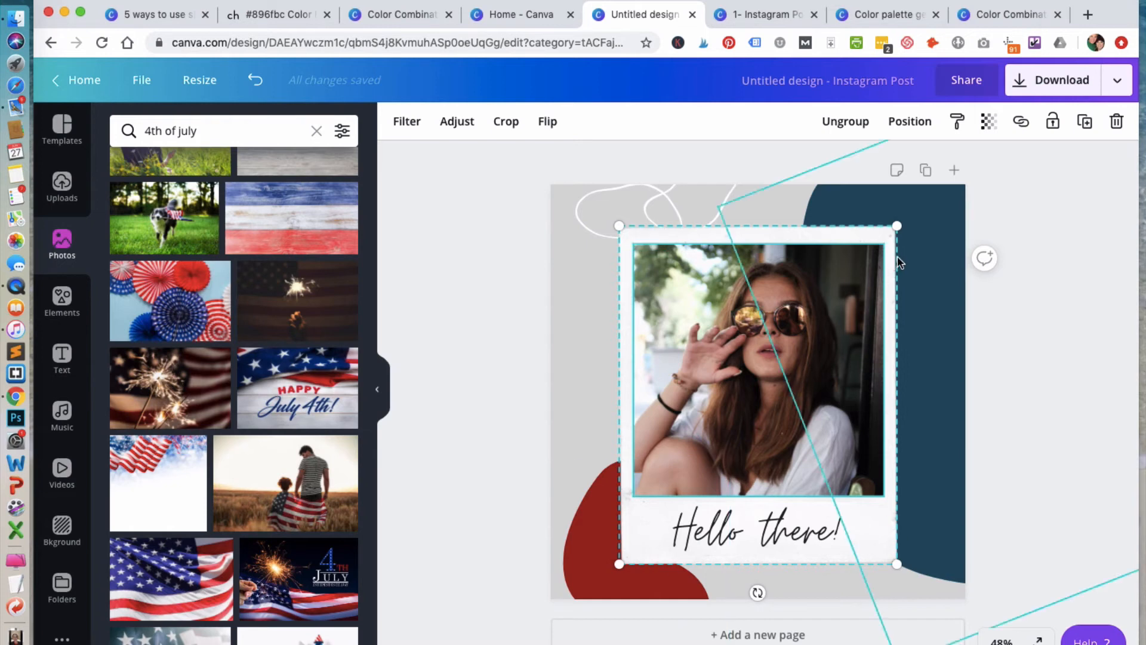
pyautogui.click(848, 126)
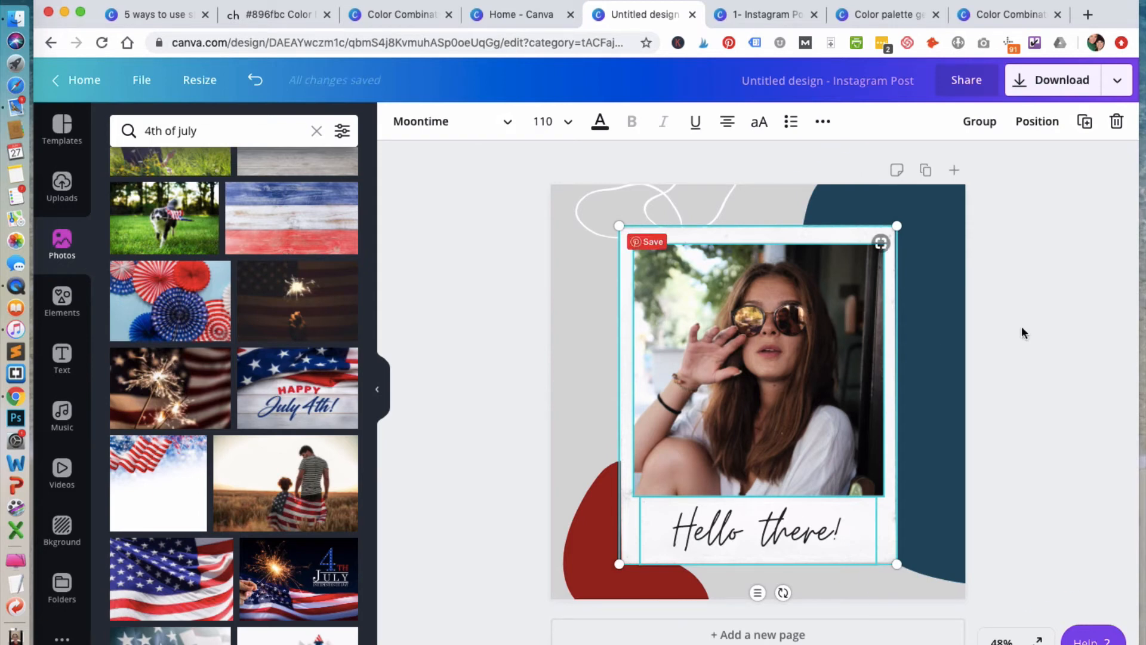
pyautogui.click(1095, 317)
pyautogui.click(837, 324)
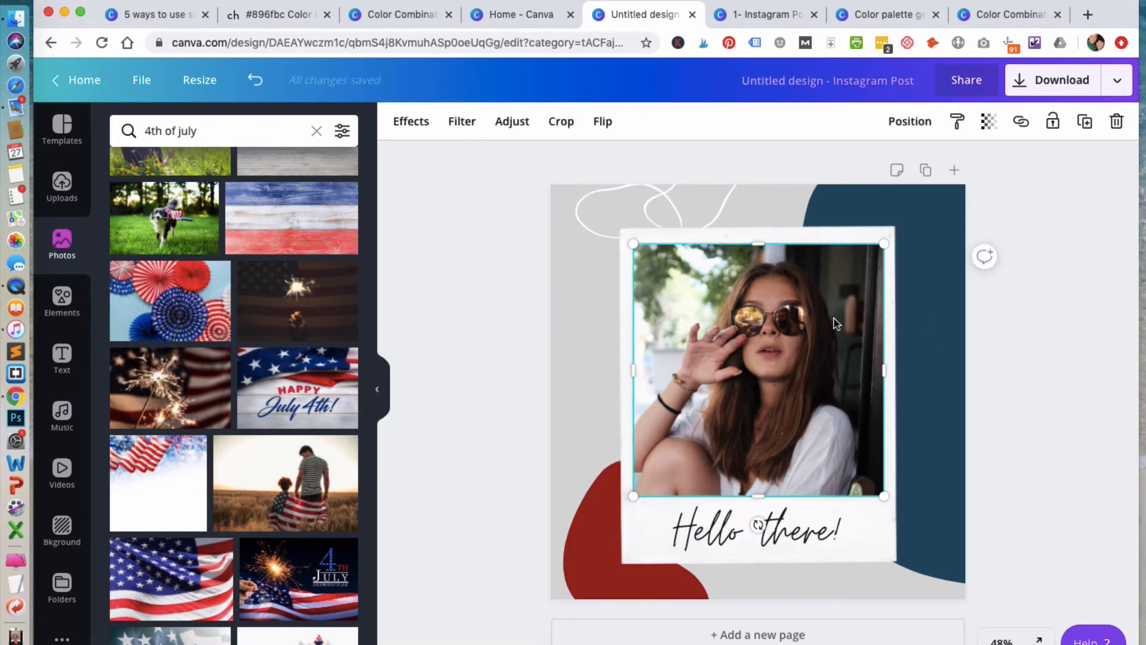
pyautogui.click(1116, 122)
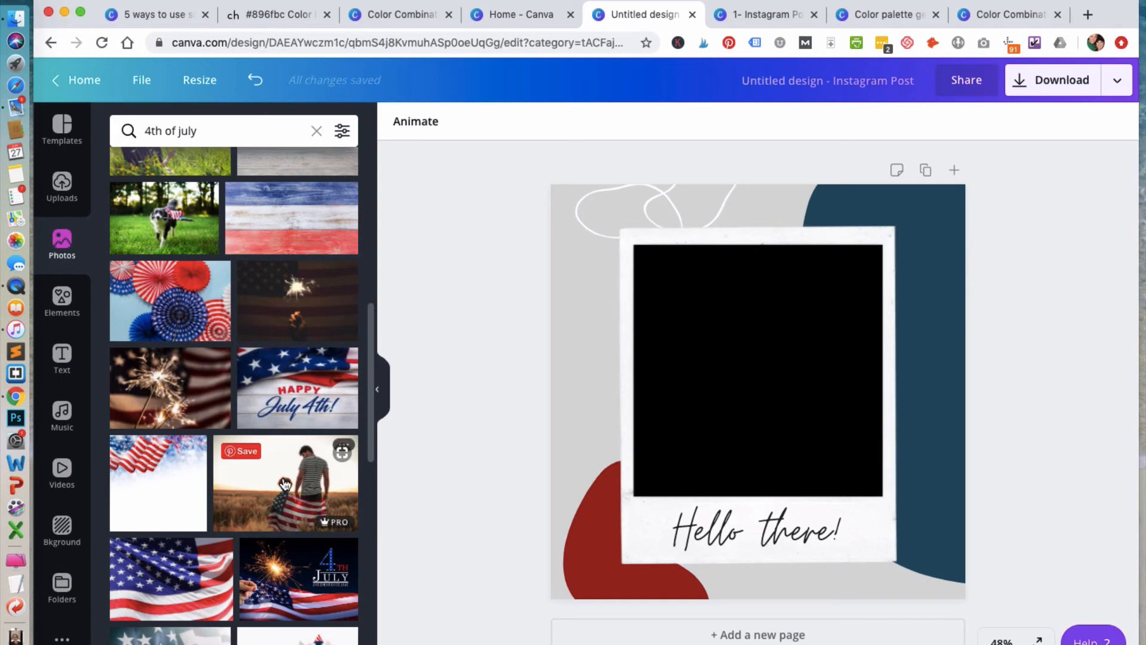
# - Try placing the adult-and-child flag photo onto the polaroid and shortening it from its lower edge, and undo both changes
pyautogui.moveTo(285, 484); pyautogui.dragTo(691, 338)
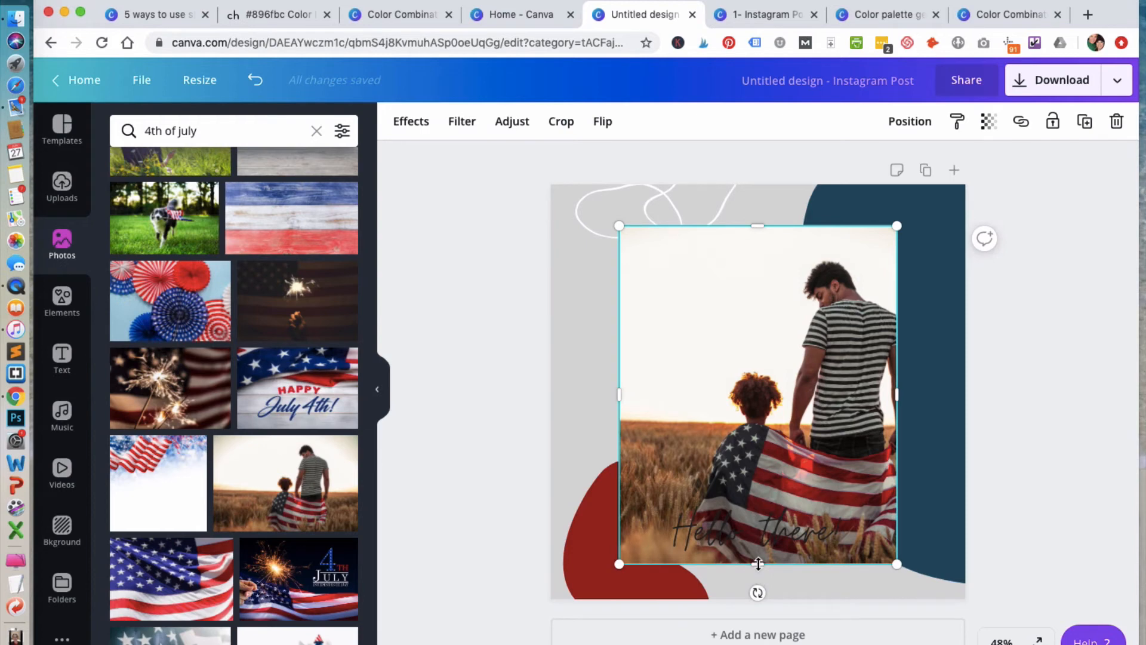
pyautogui.moveTo(758, 563); pyautogui.dragTo(760, 480)
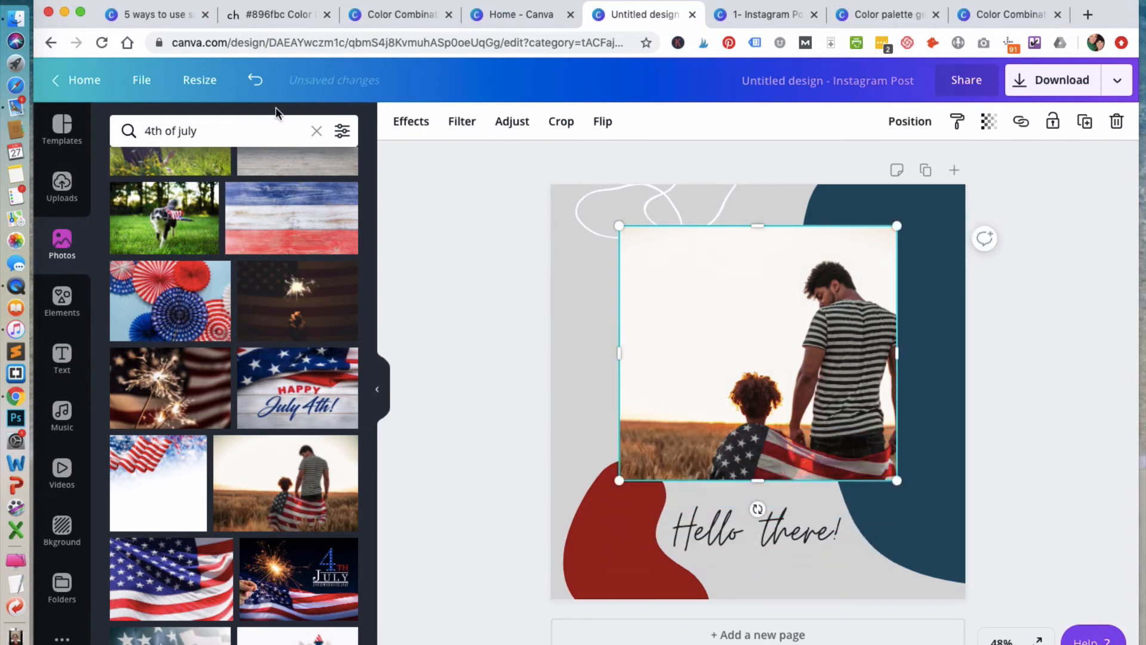
pyautogui.click(254, 81)
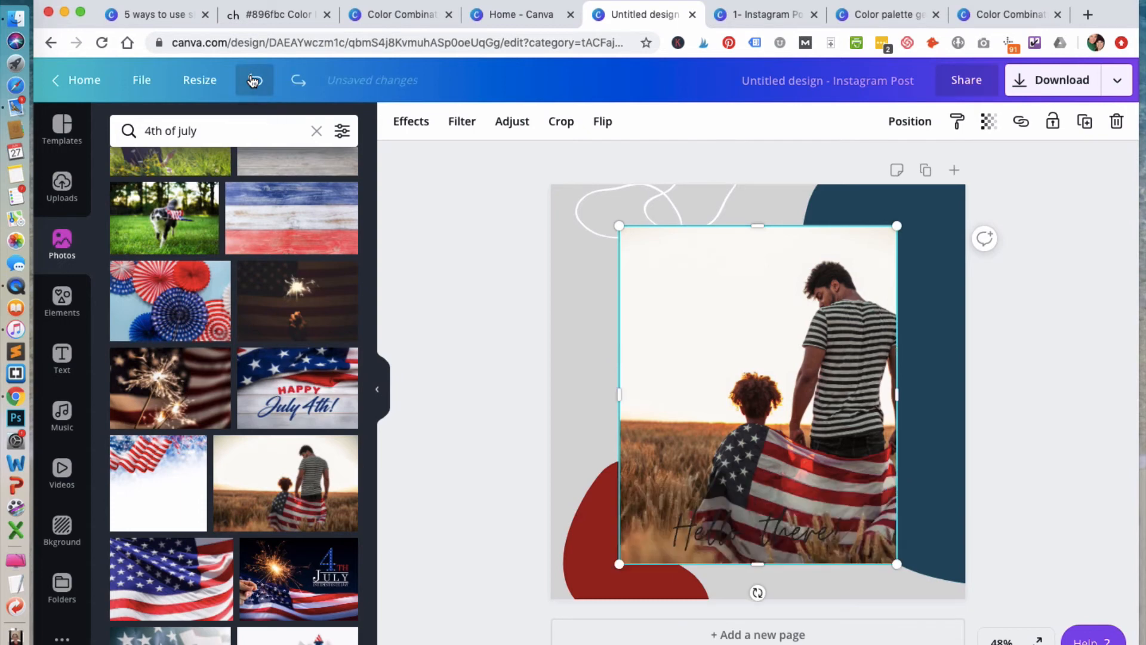
pyautogui.click(254, 81)
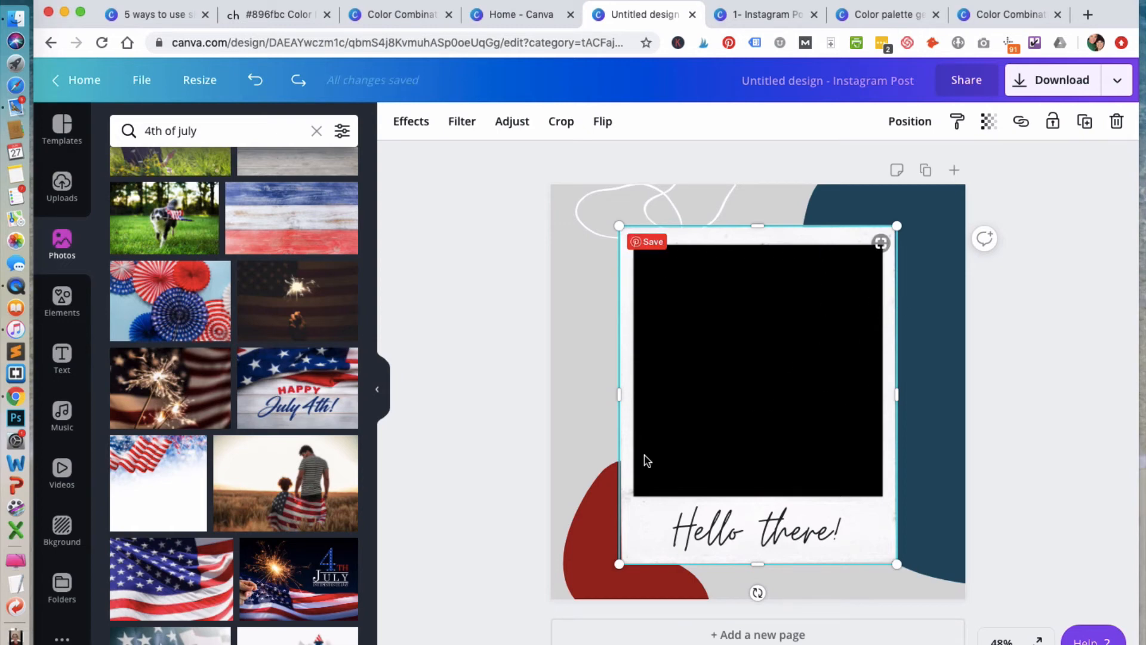
pyautogui.click(488, 352)
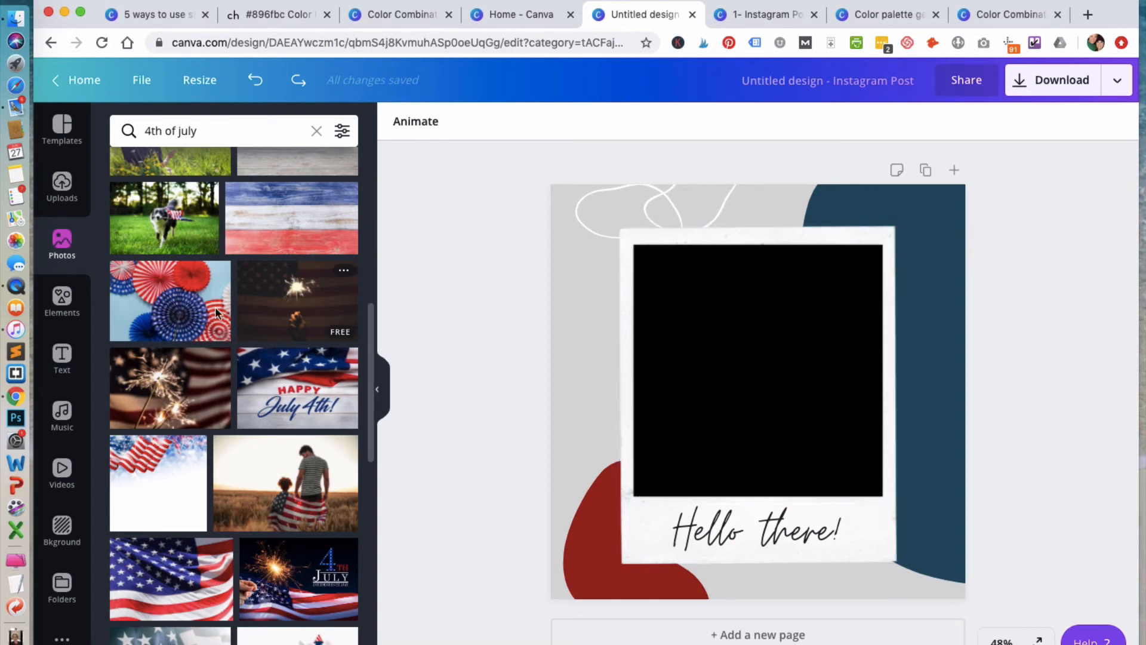
# - Add a single-photo grid to the page and bring it to the front of all elements
pyautogui.click(62, 298)
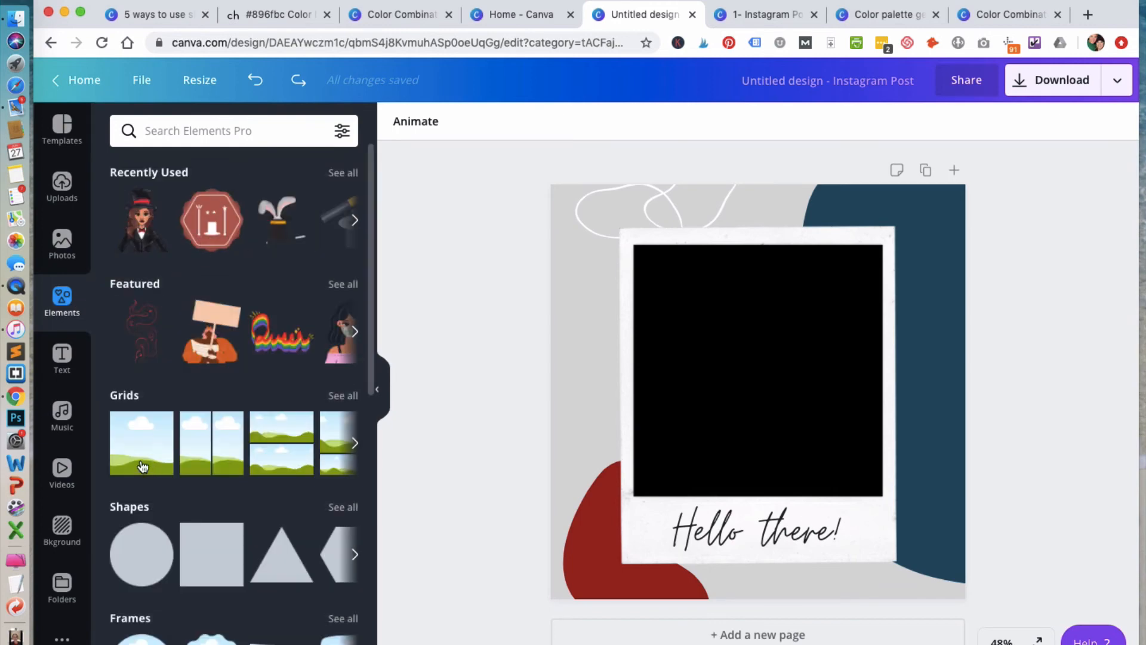
pyautogui.click(127, 441)
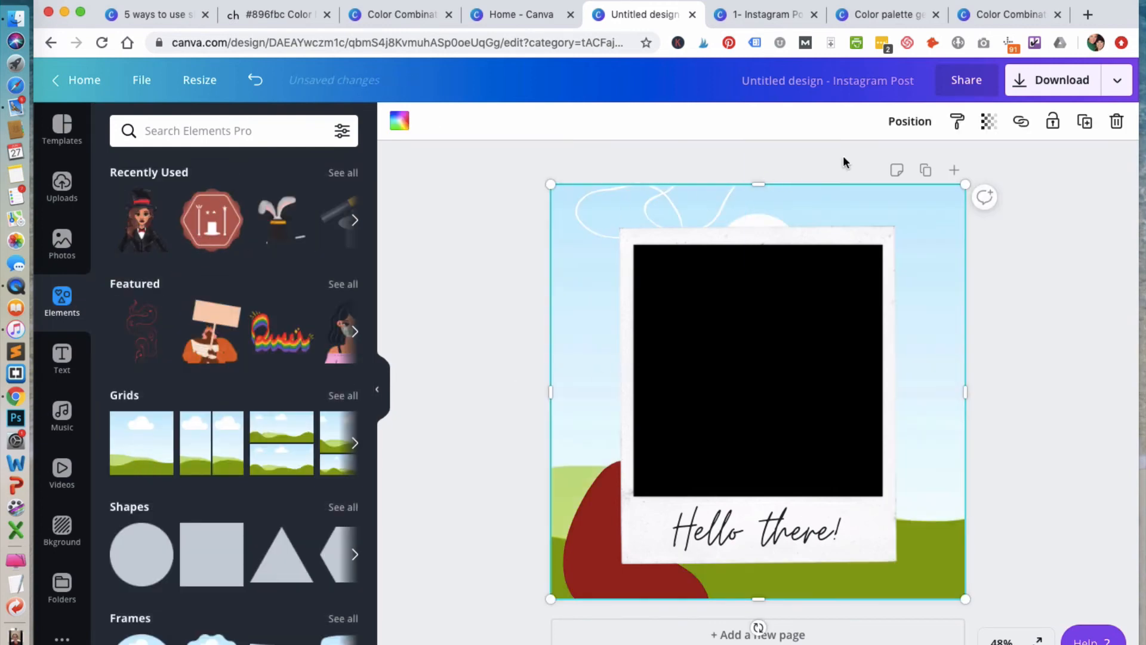
pyautogui.click(912, 125)
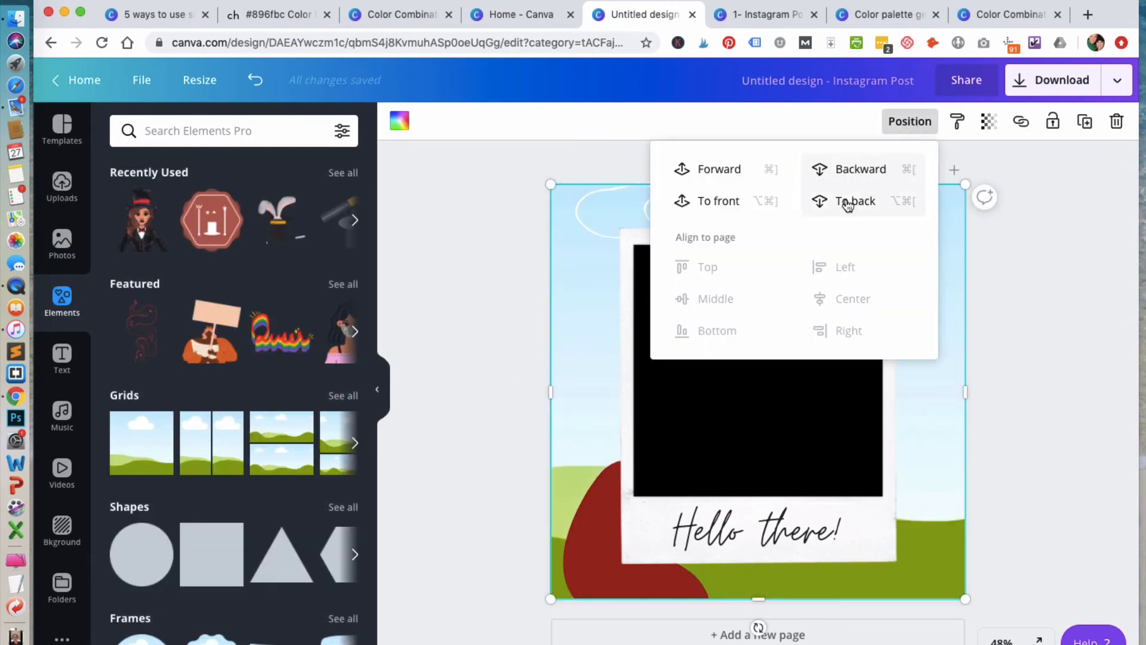
pyautogui.click(720, 201)
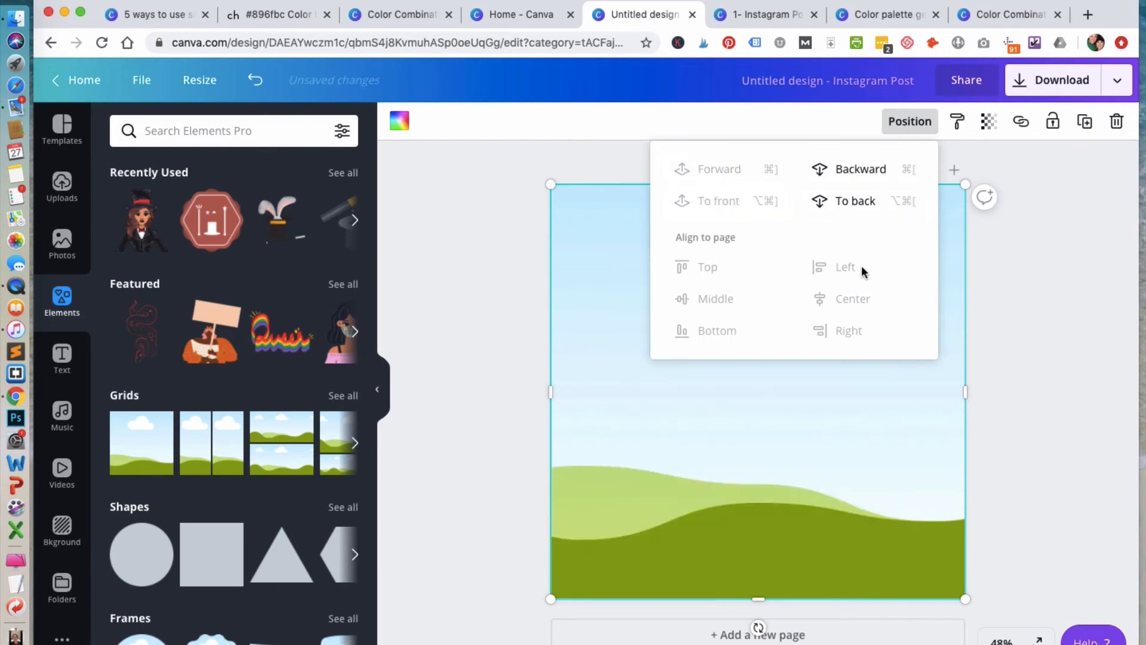
pyautogui.click(1018, 322)
# - Shrink the grid from all four sides so it covers only the photo opening of the polaroid, above the Hello there! caption
pyautogui.click(757, 189)
pyautogui.moveTo(757, 190); pyautogui.dragTo(742, 243)
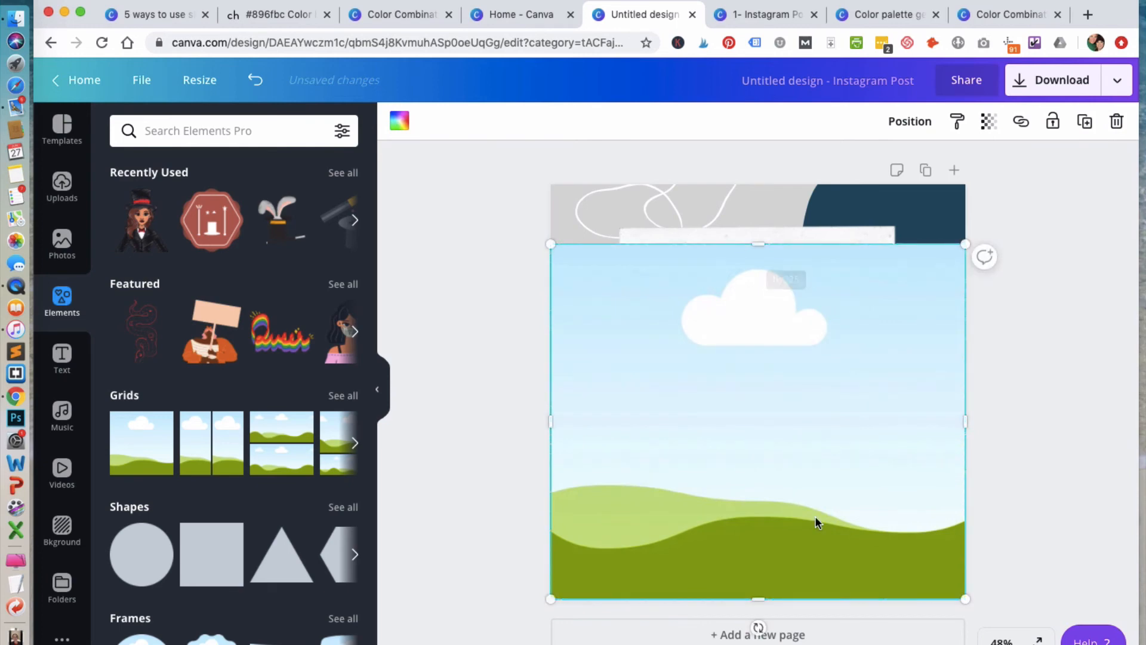
pyautogui.moveTo(752, 594); pyautogui.dragTo(734, 495)
pyautogui.moveTo(965, 367); pyautogui.dragTo(882, 367)
pyautogui.moveTo(551, 367); pyautogui.dragTo(632, 365)
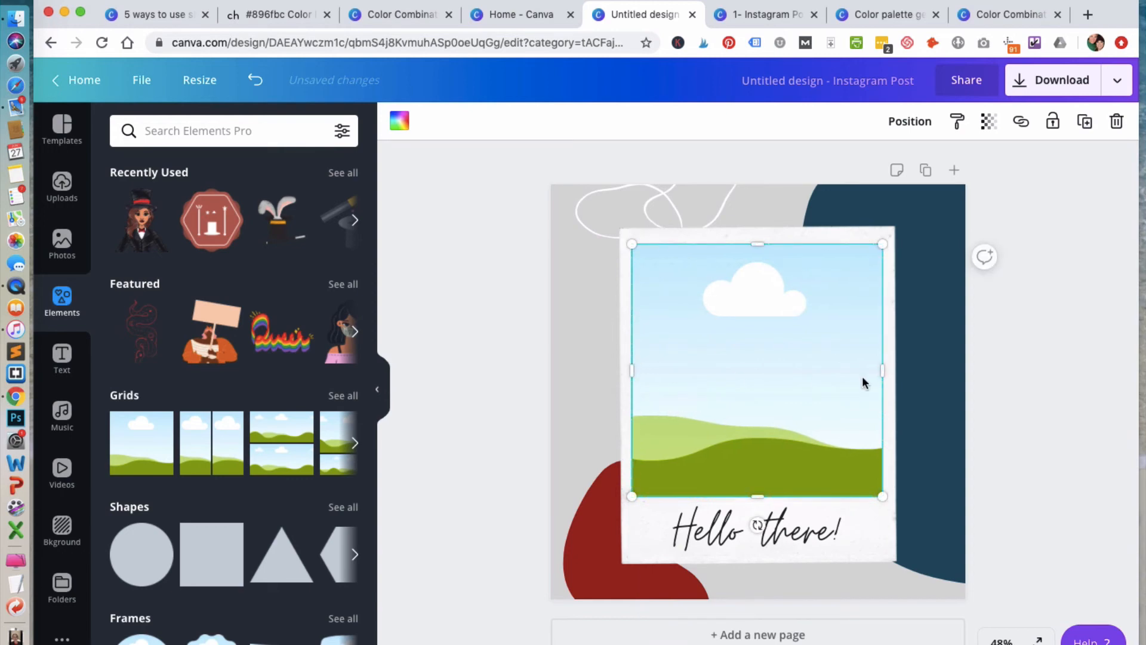
# - Fill the grid on the polaroid with the adult-and-child flag photo from the 4th of july photo results
pyautogui.click(1047, 379)
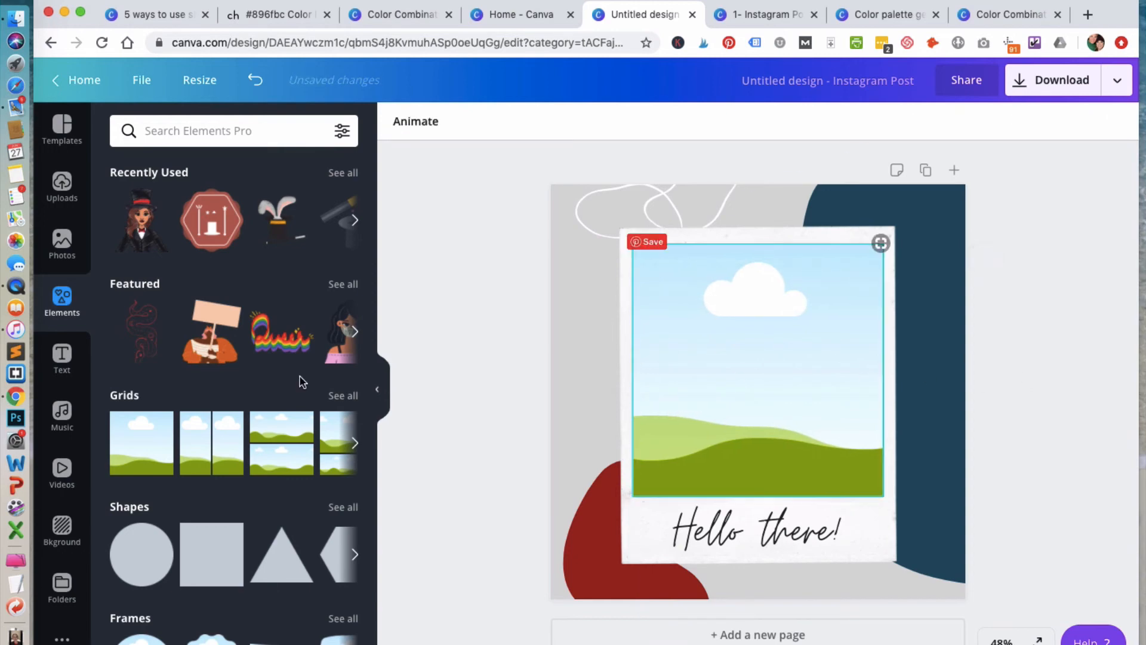
pyautogui.click(62, 242)
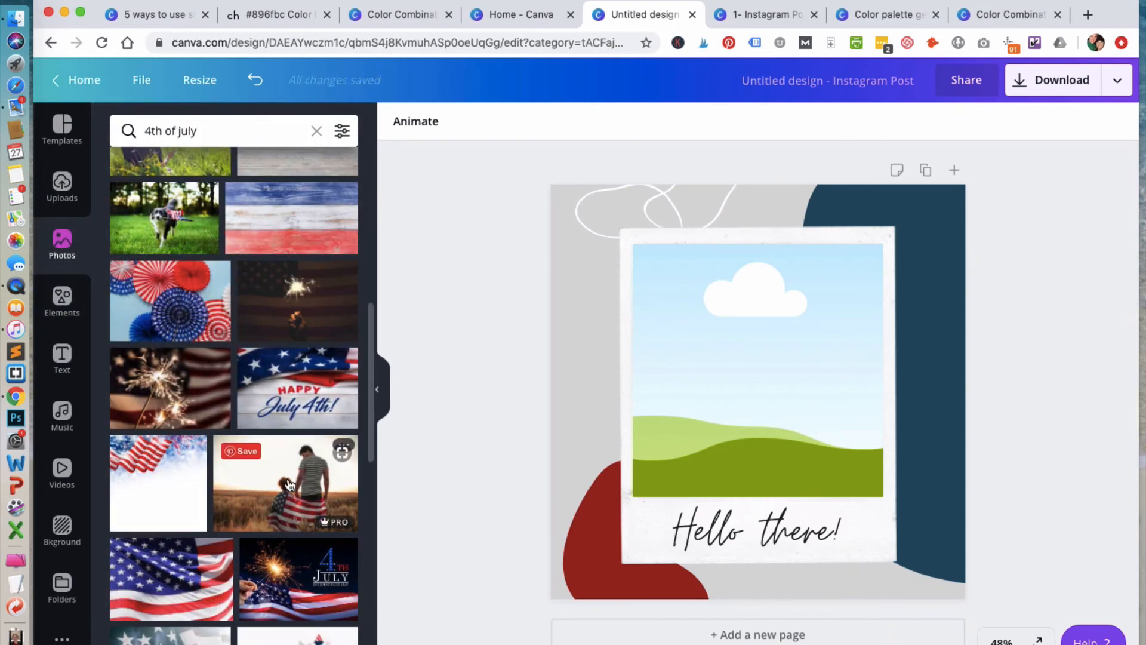
pyautogui.moveTo(291, 483); pyautogui.dragTo(693, 343)
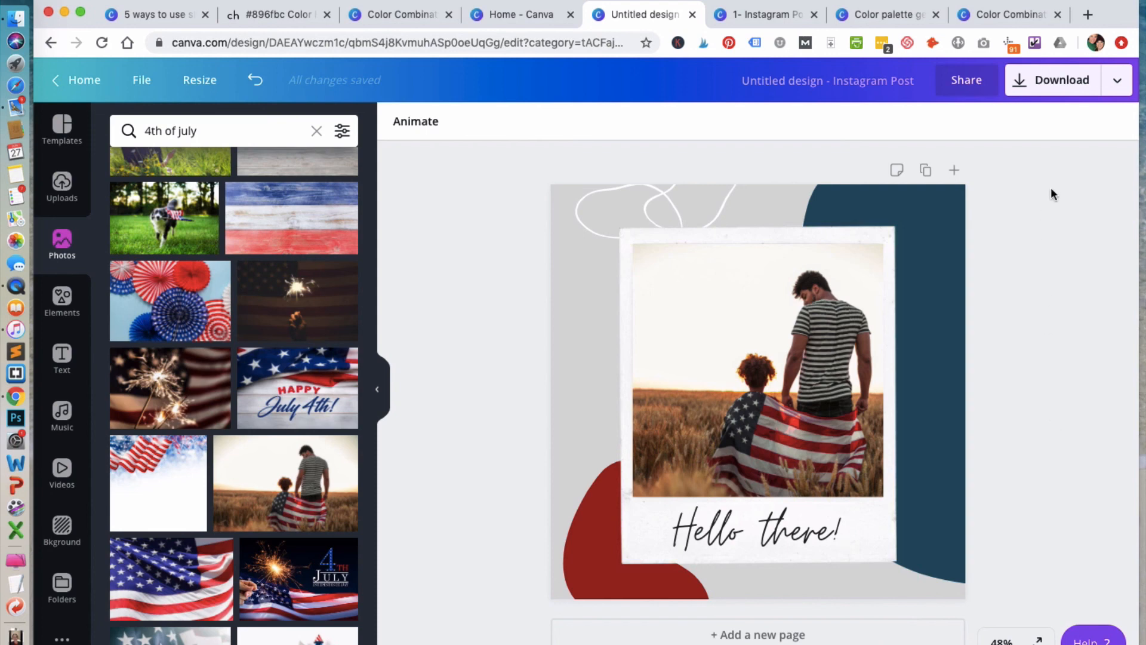
# - Download the finished design as a PNG file
pyautogui.click(1081, 85)
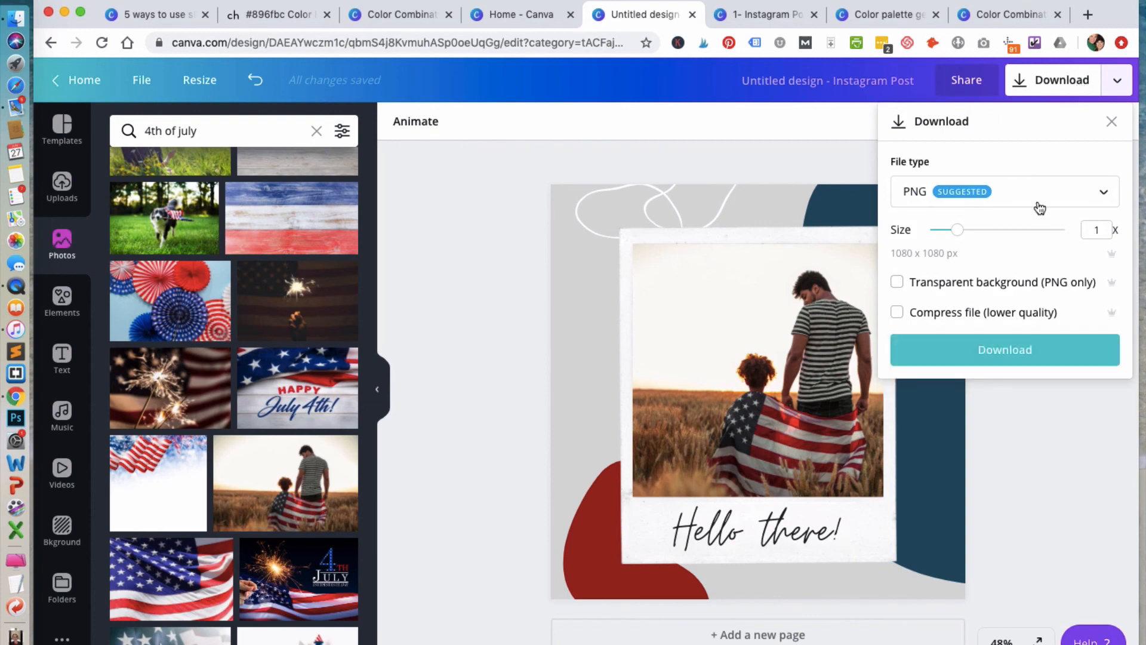
pyautogui.click(1106, 196)
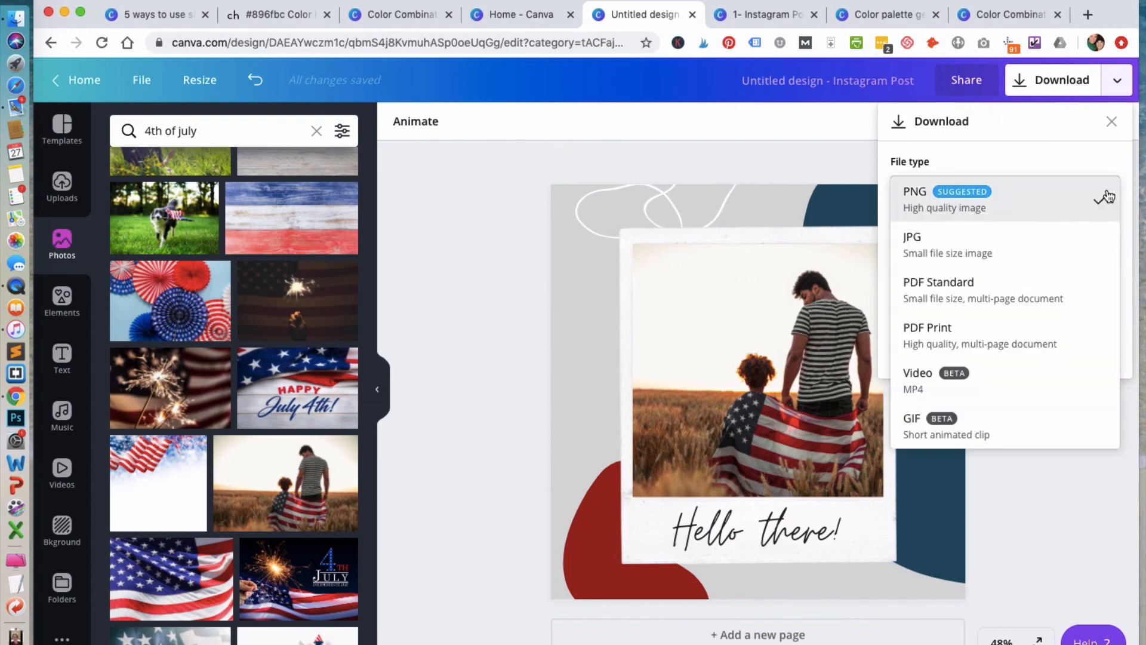
pyautogui.click(1059, 199)
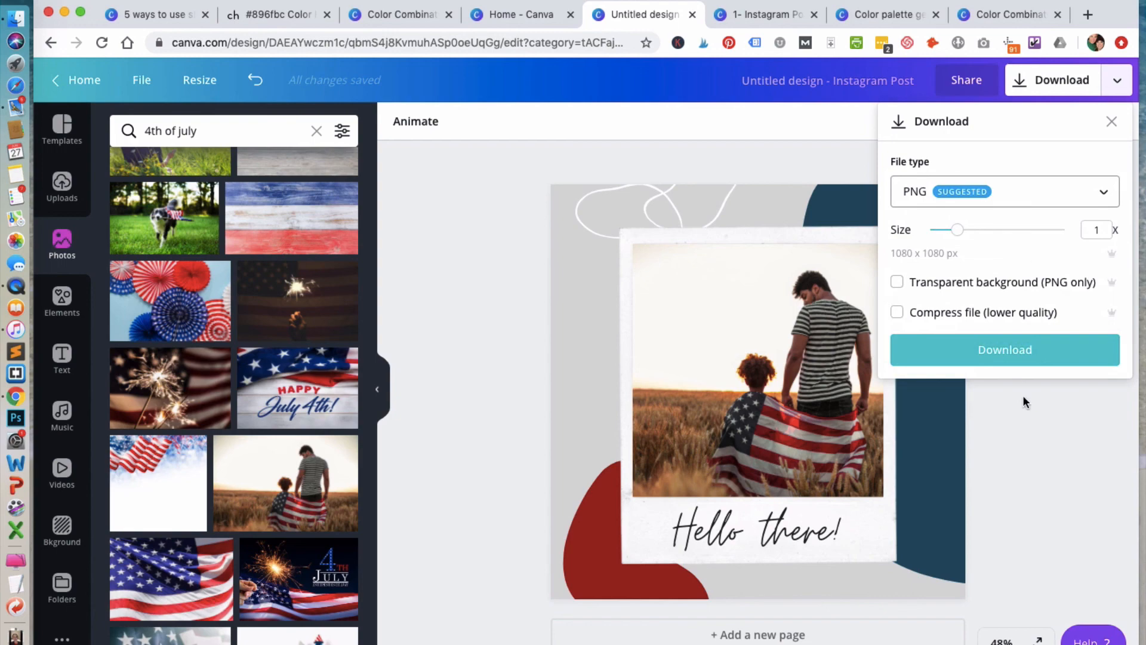
pyautogui.click(1060, 346)
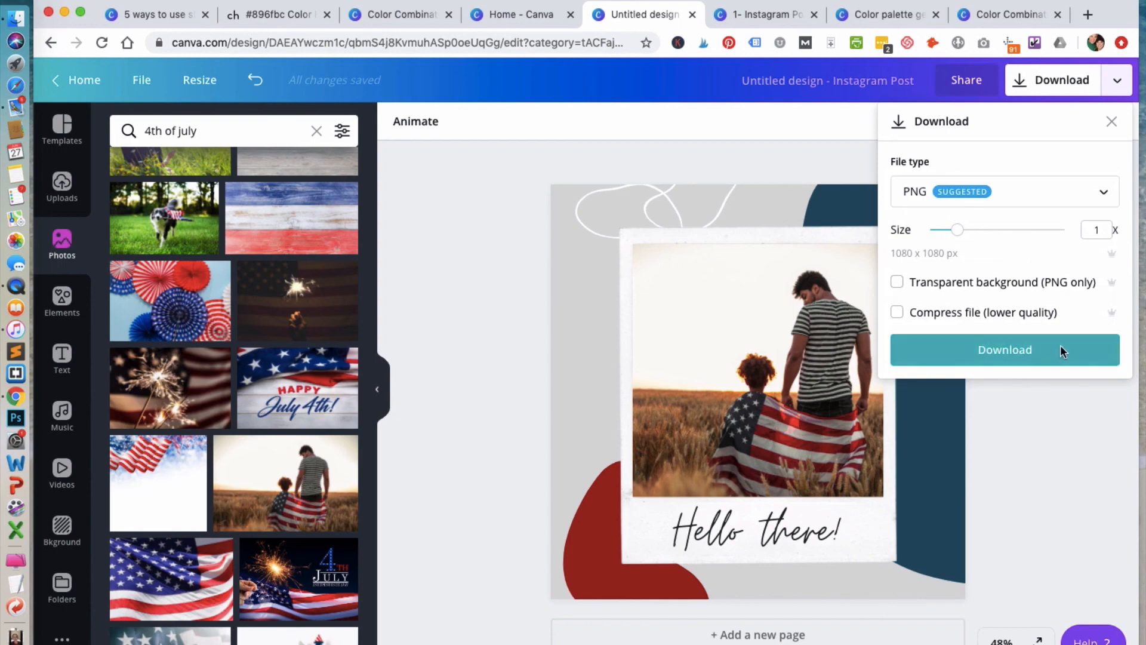